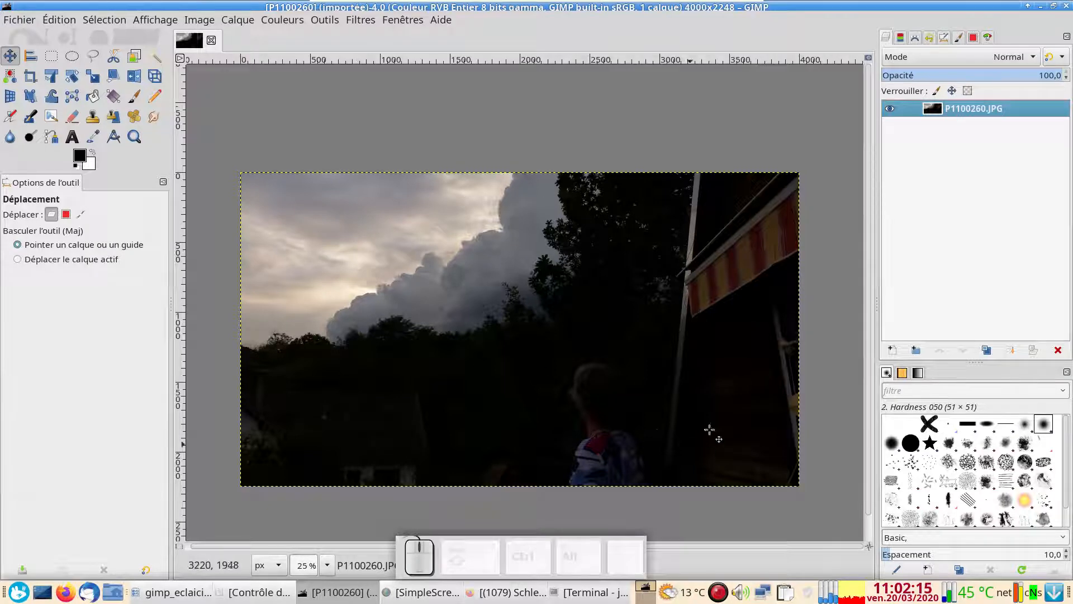
Try out grouped tools in the toolbox preferences, leave tool groups switched off and accept the preferences.
click(59, 21)
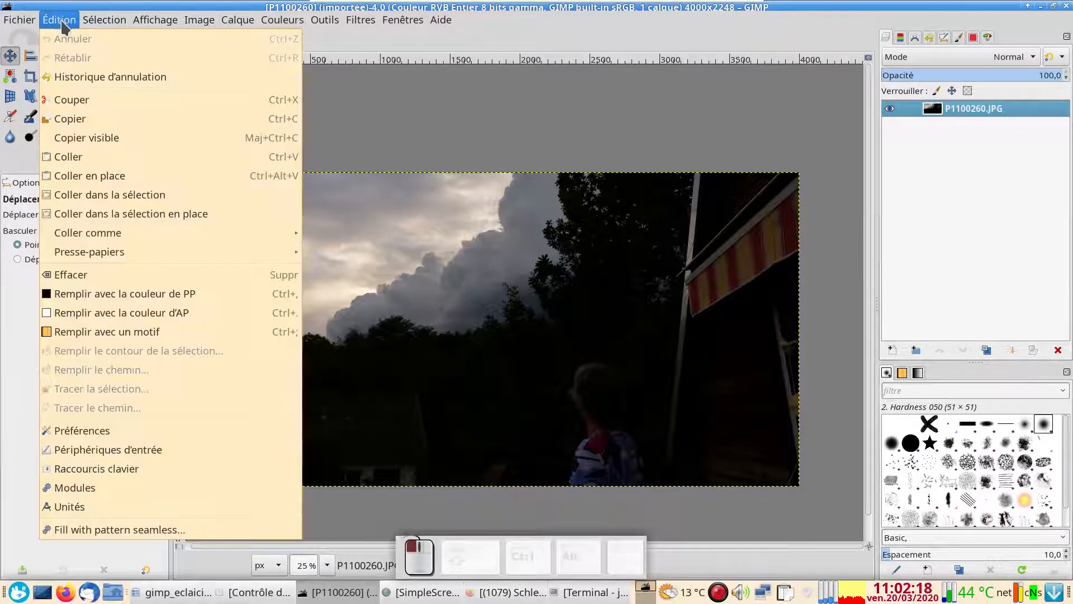
click(112, 430)
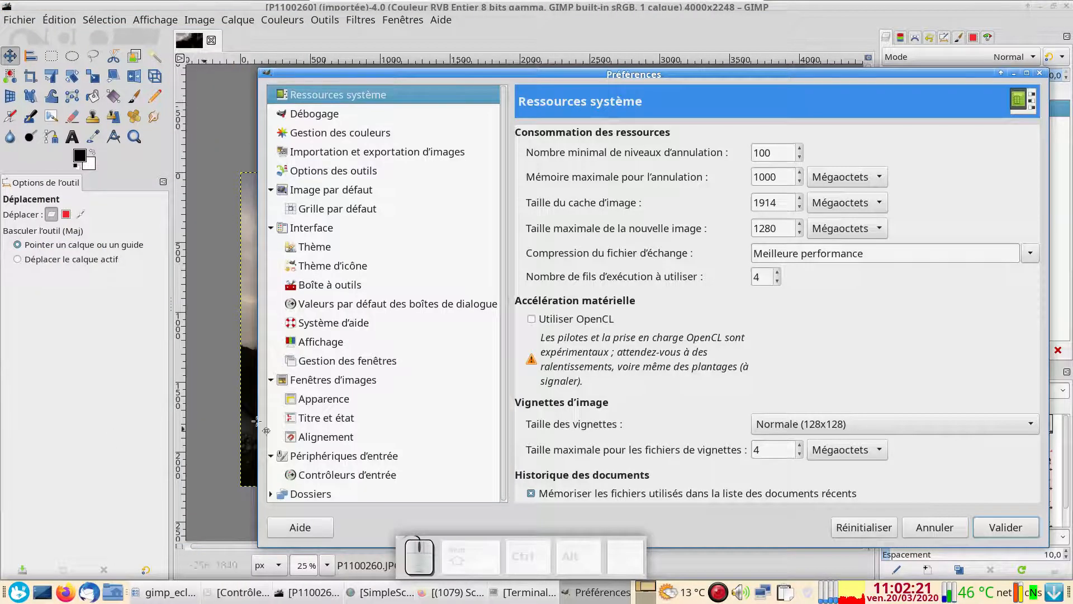
click(328, 286)
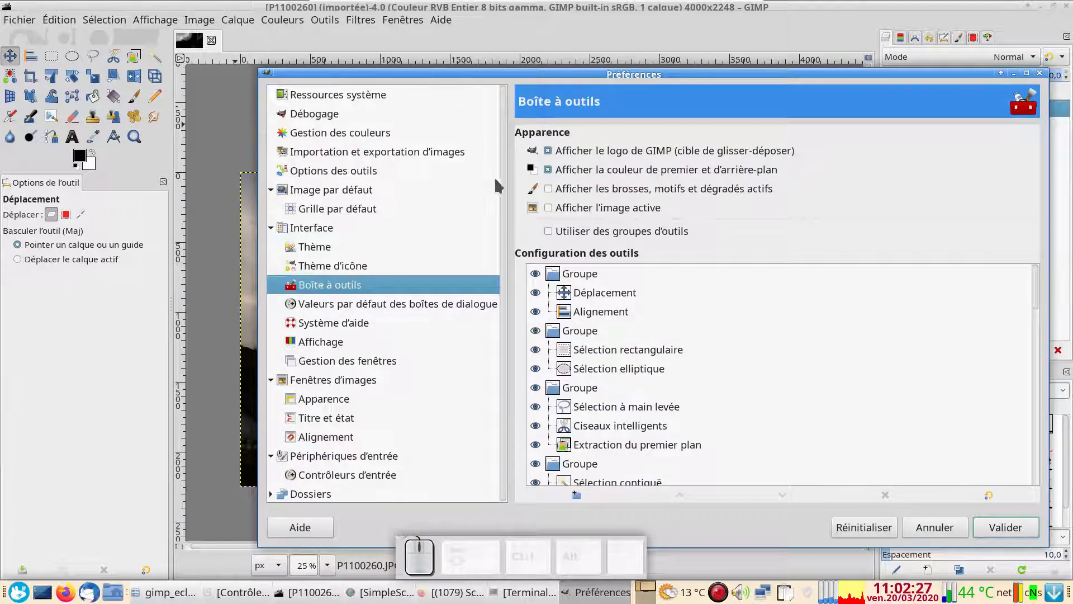
click(548, 189)
click(549, 189)
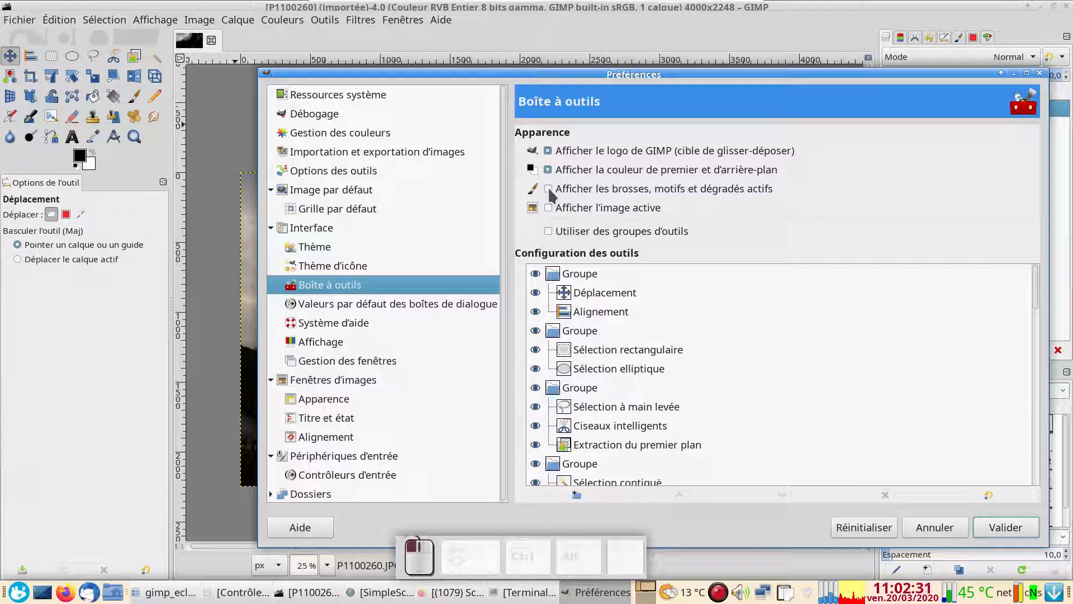
click(549, 232)
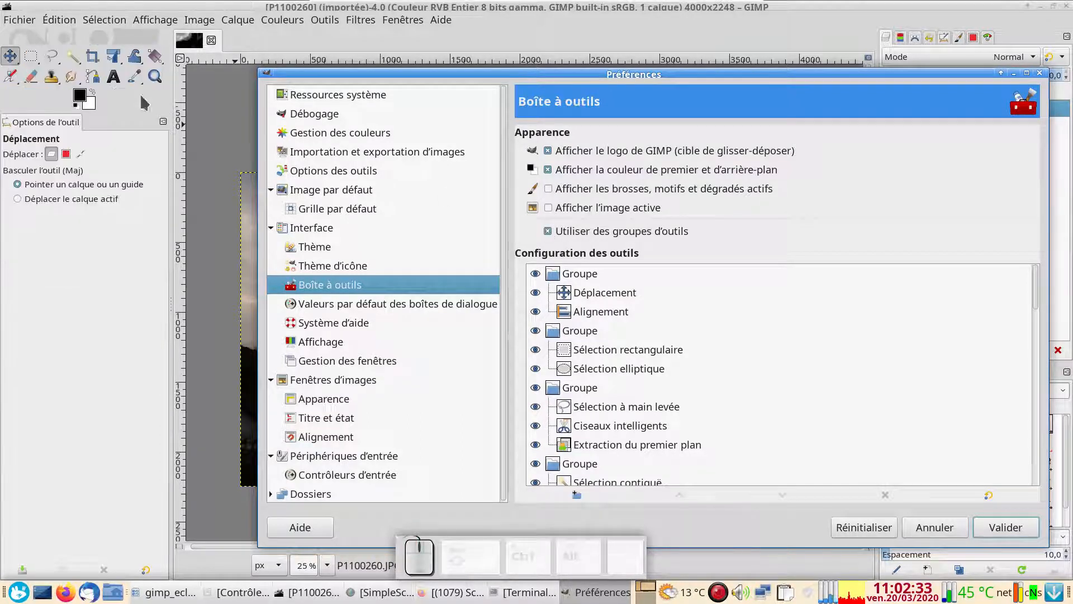
click(37, 61)
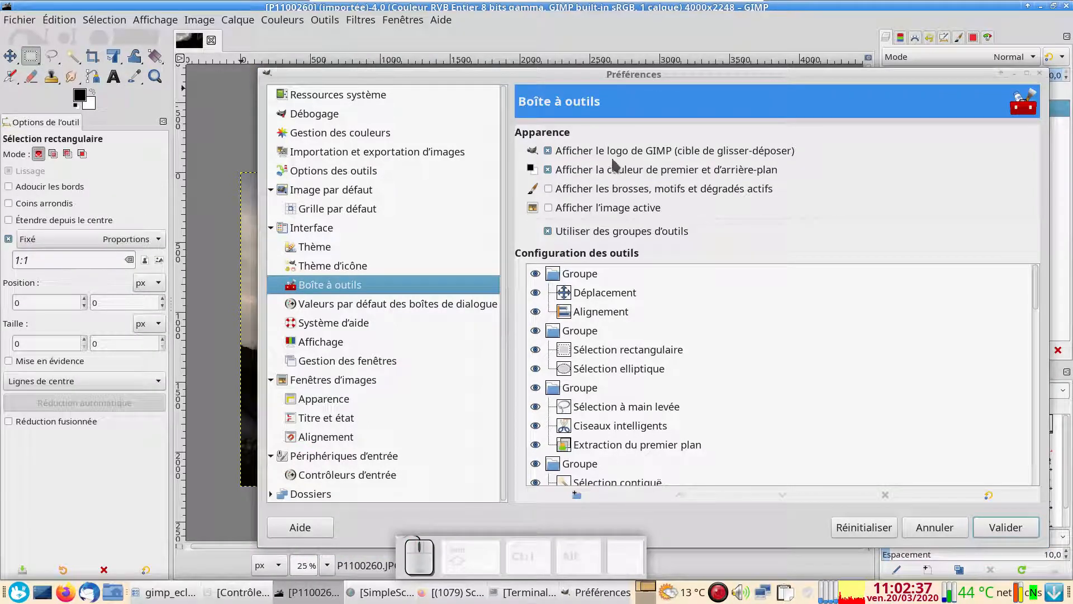
click(547, 232)
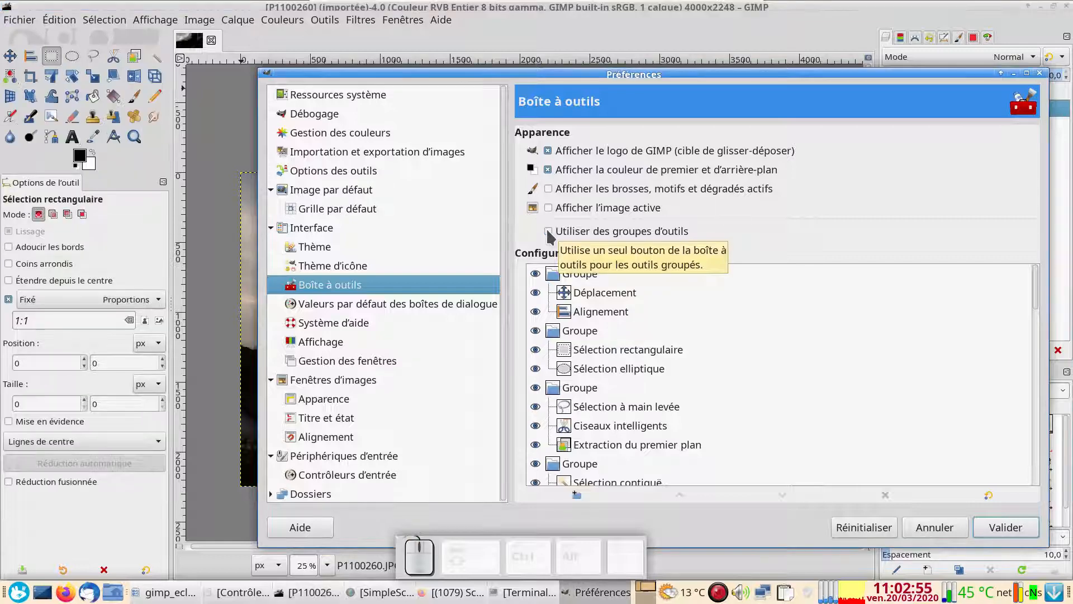
click(1007, 526)
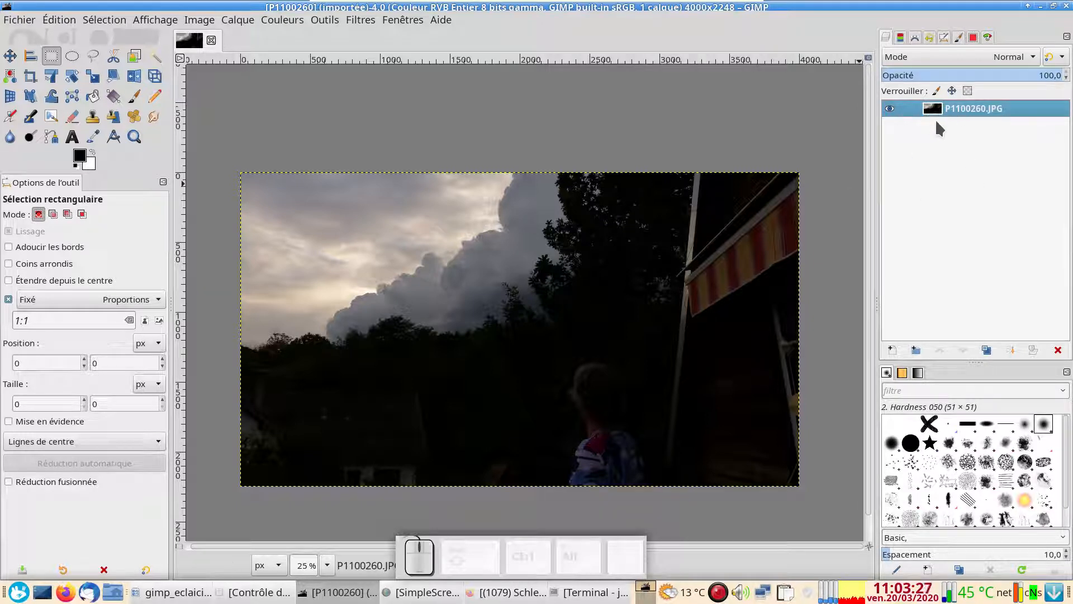
Duplicate the P1100260.JPG layer and hide the copy.
click(987, 350)
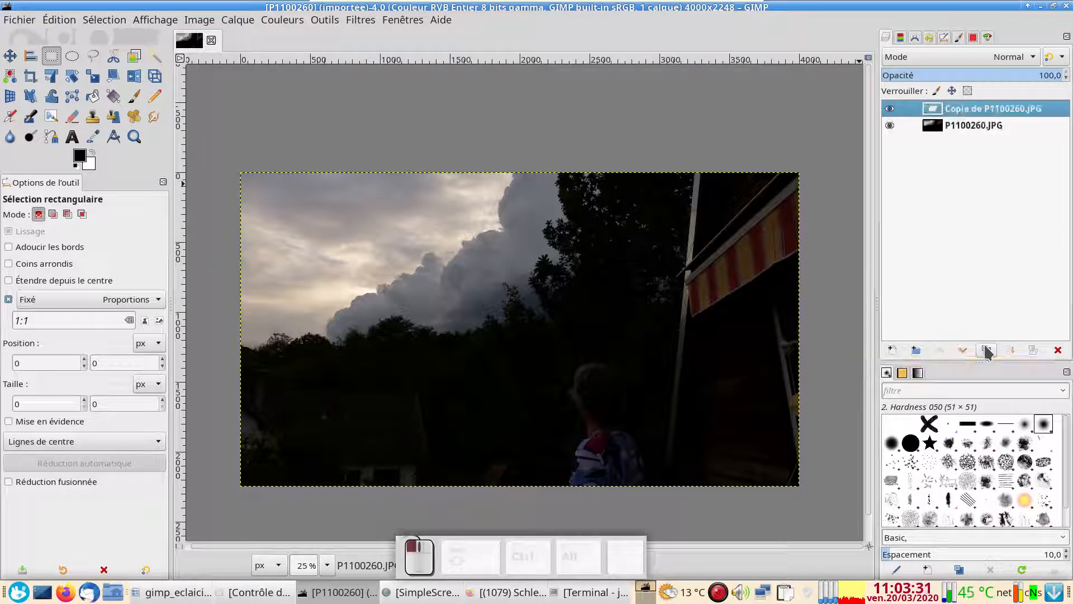
click(889, 111)
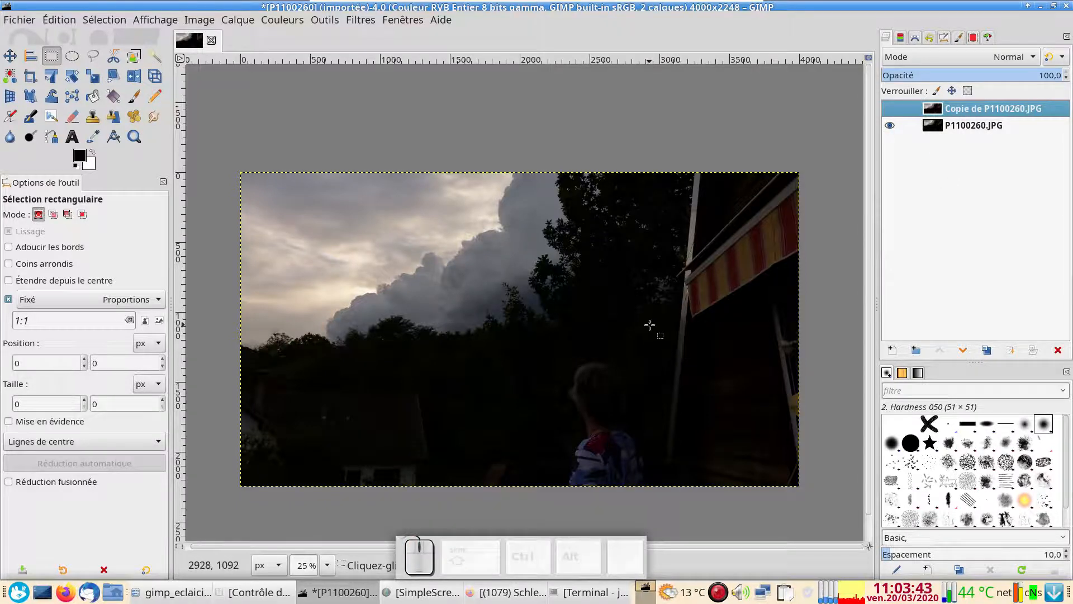
Brighten the original P1100260.JPG layer with Curves, raising the Value curve at input 79 to output 200.
click(933, 126)
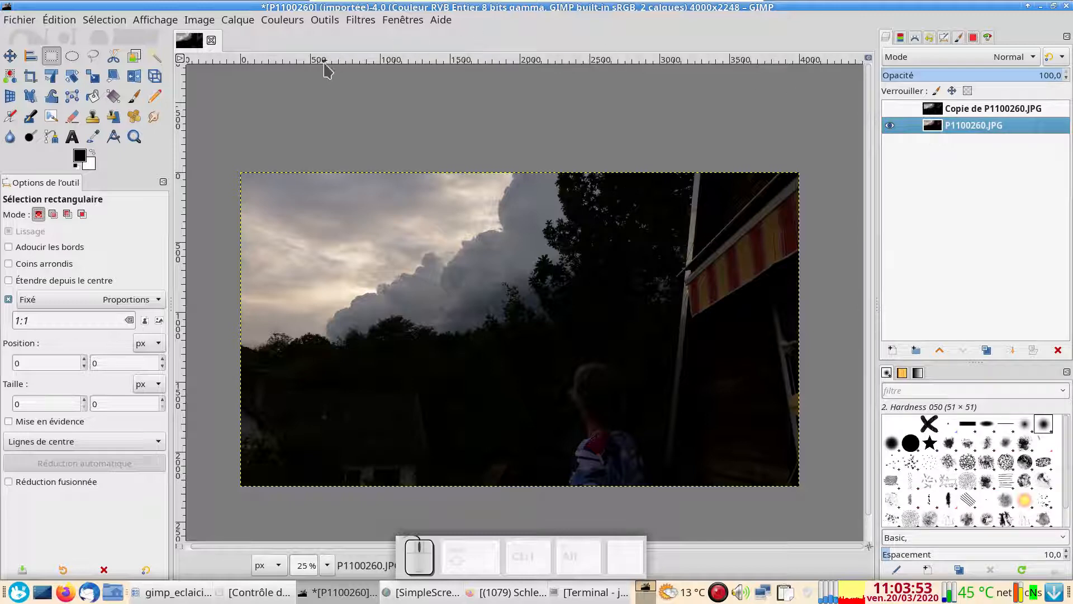
click(282, 20)
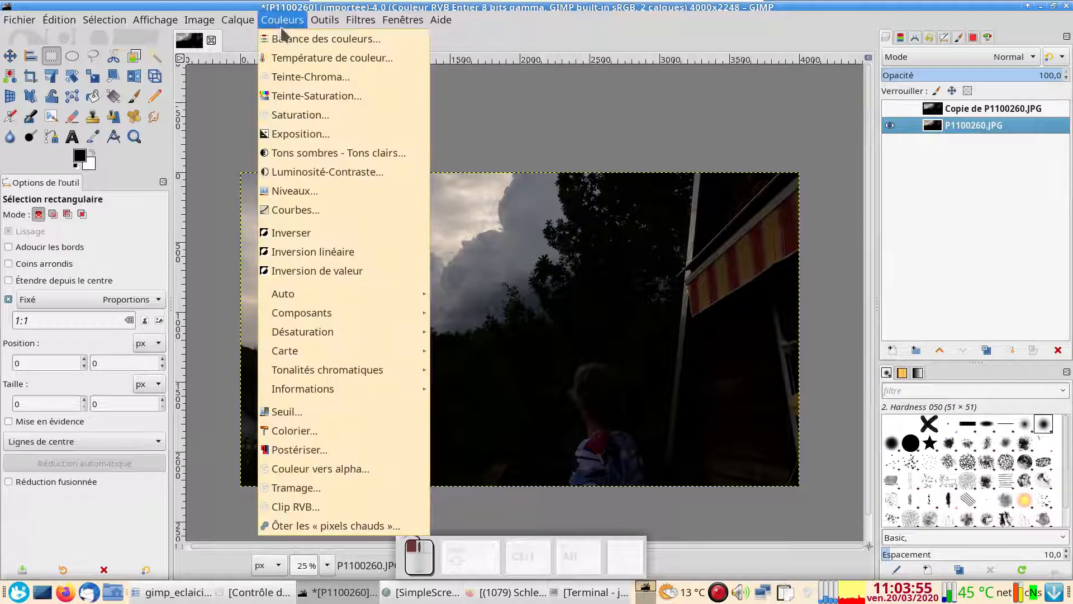
click(311, 214)
drag(705, 121, 810, 116)
drag(874, 307, 862, 244)
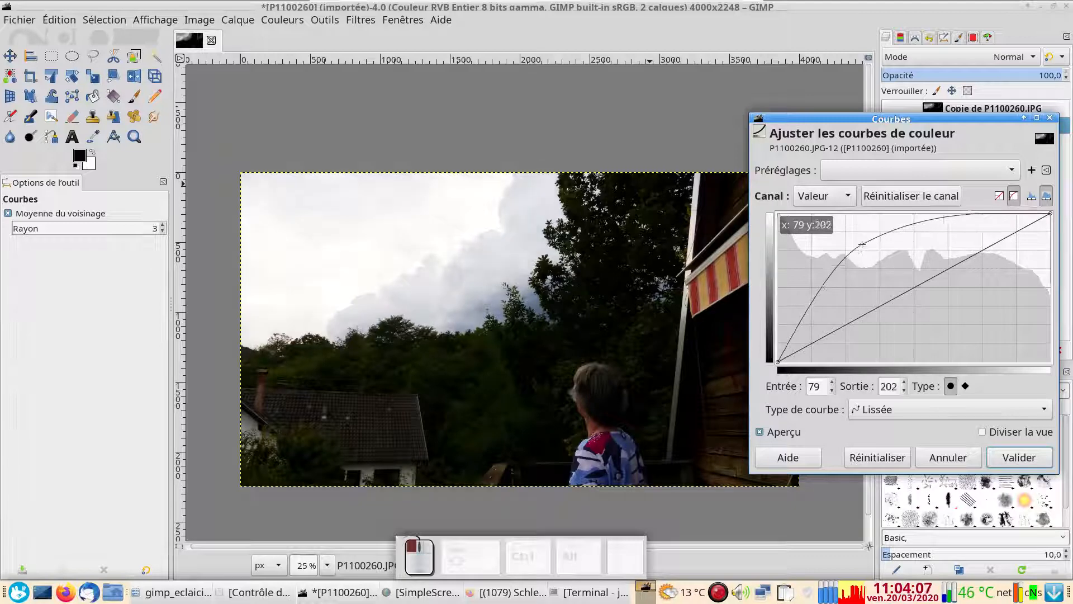
drag(820, 119, 138, 85)
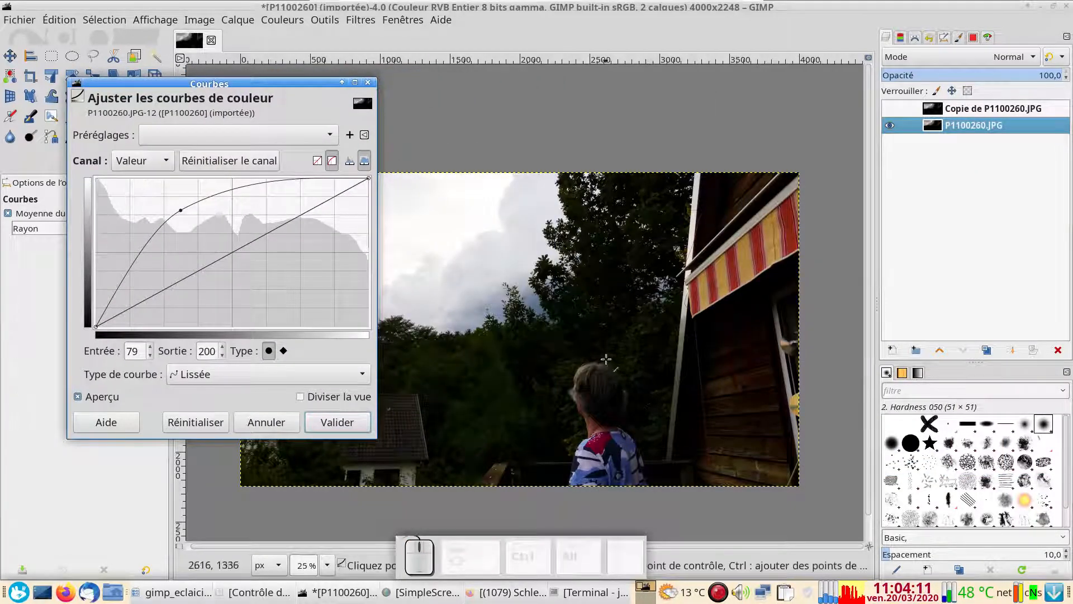
drag(251, 91, 275, 75)
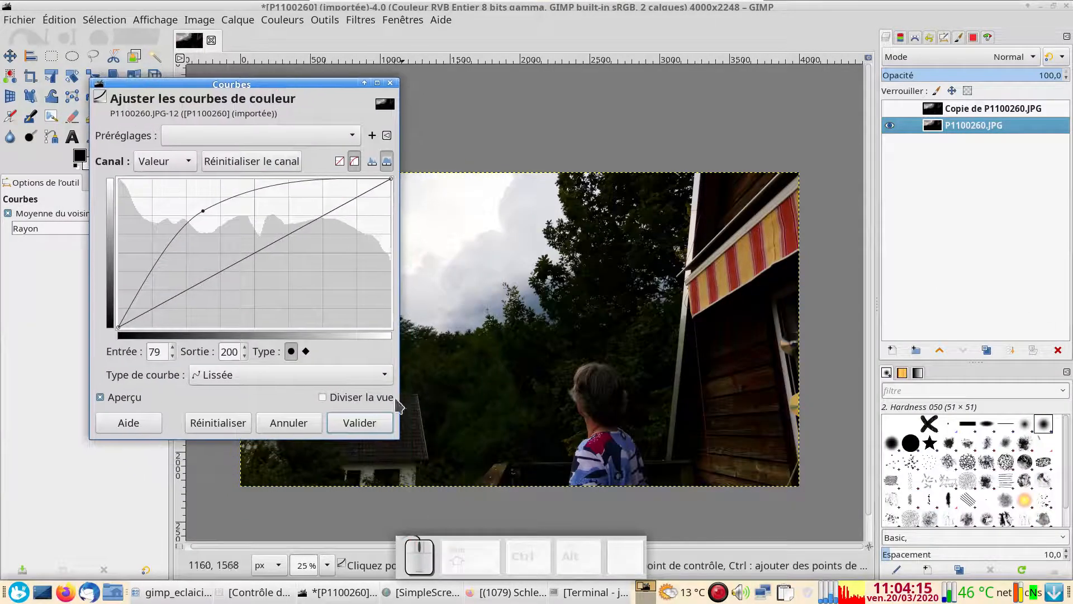
click(361, 423)
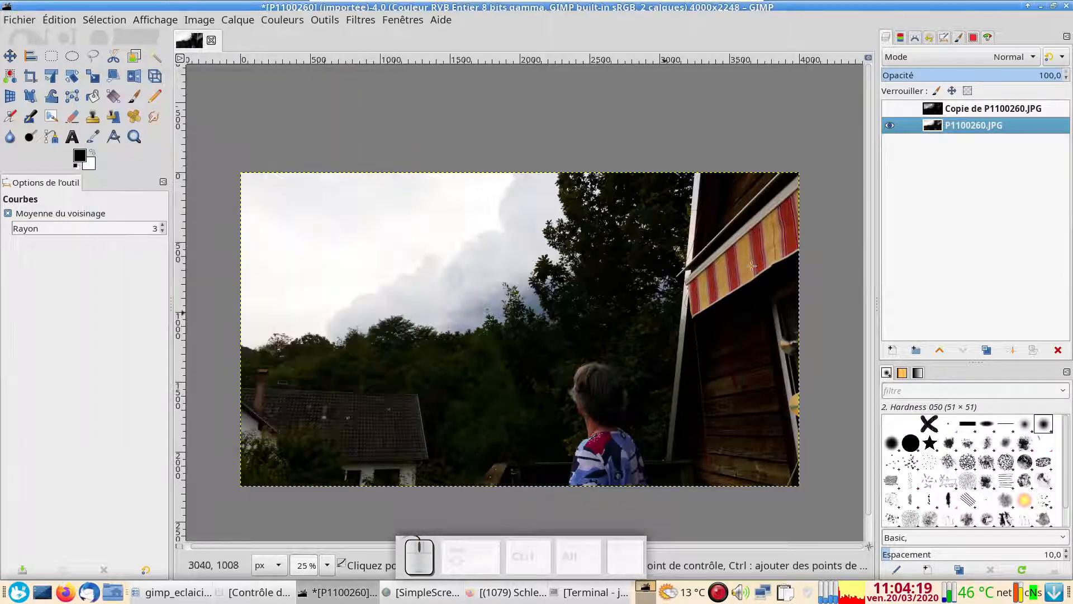
Make the copied layer visible again and add a white, full-opacity layer mask to it.
click(888, 113)
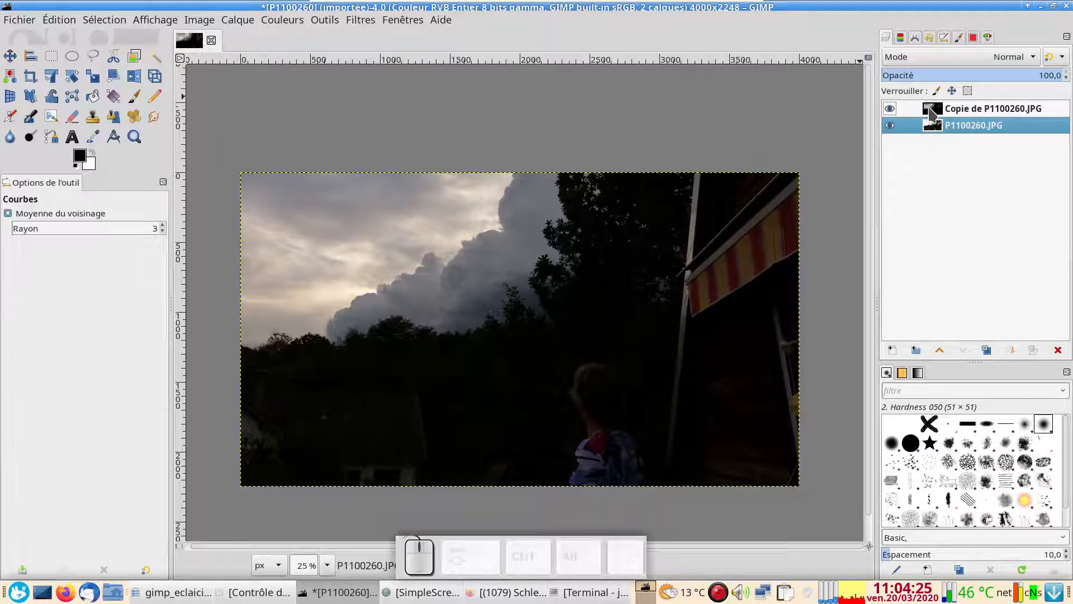
click(931, 112)
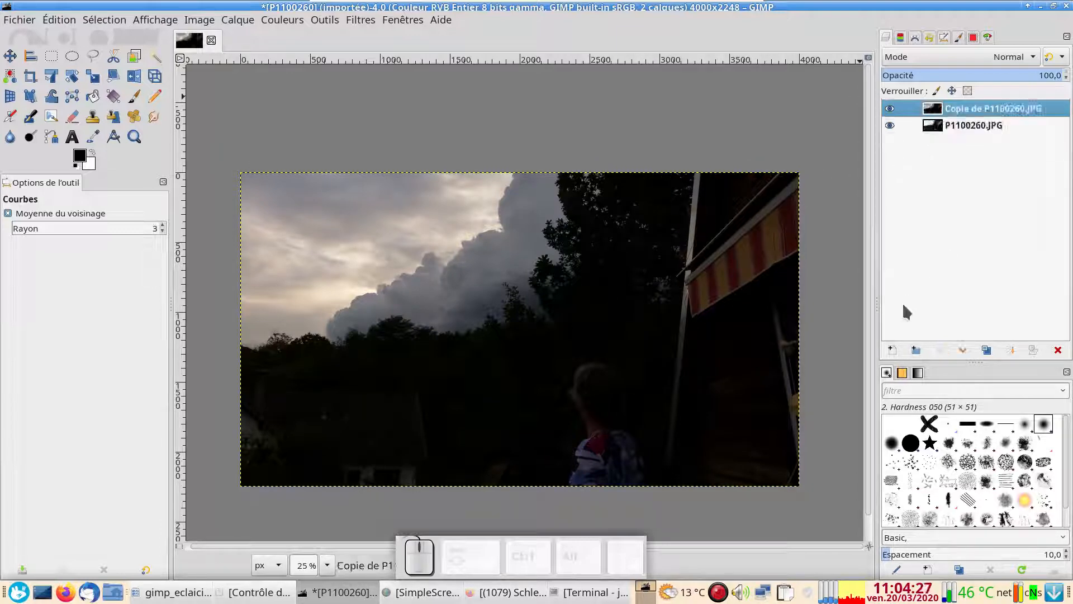
right_click(931, 113)
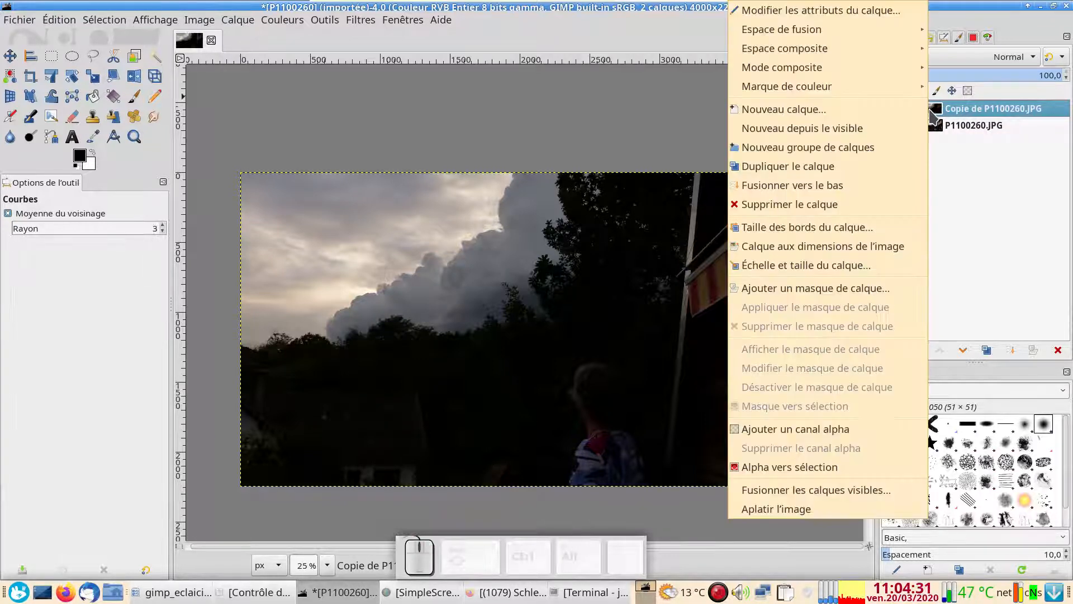
click(836, 288)
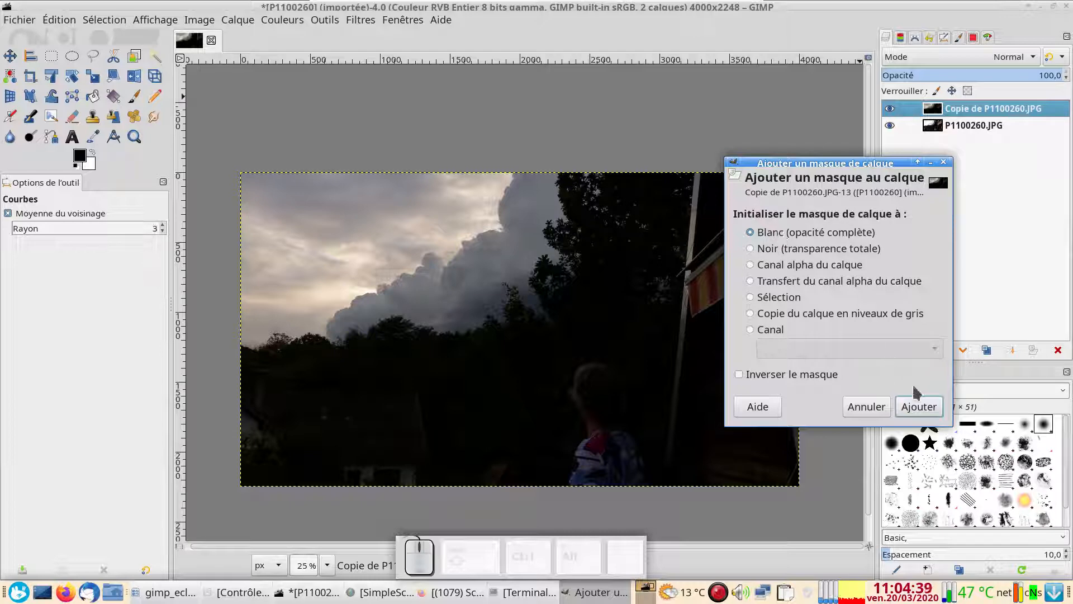
click(918, 407)
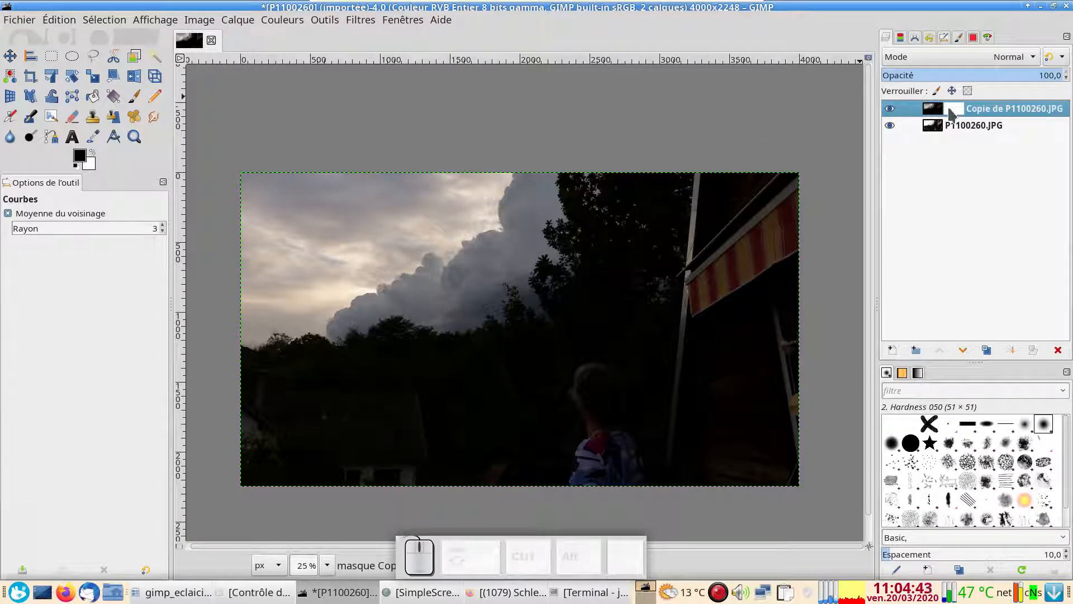
Draw a radial black-to-white gradient on the copy's mask from below the image's lower-right area to about X 2480, Y 1028 px.
click(932, 108)
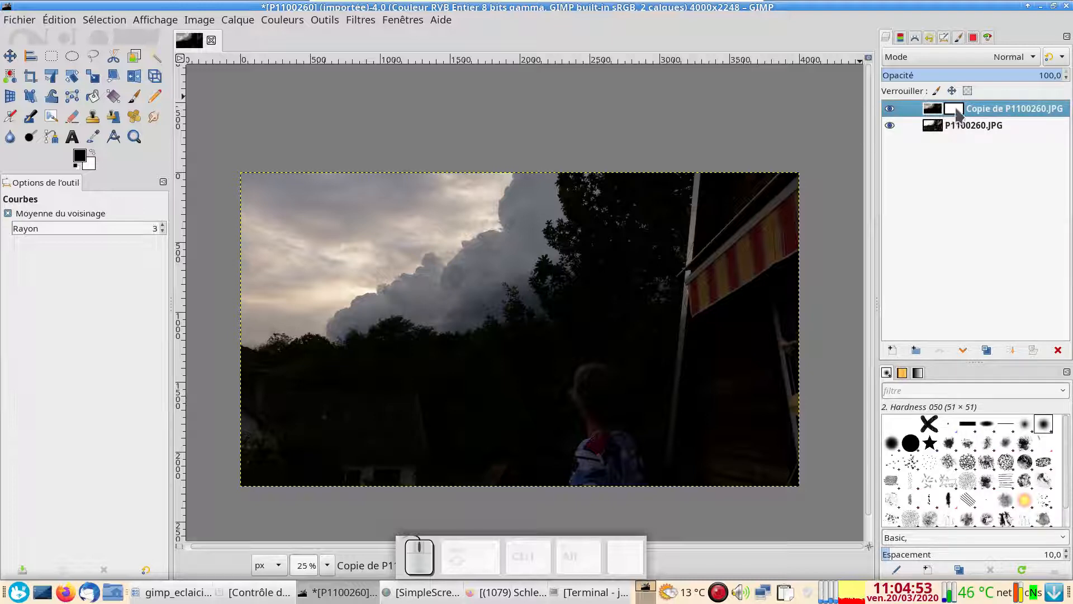
click(956, 109)
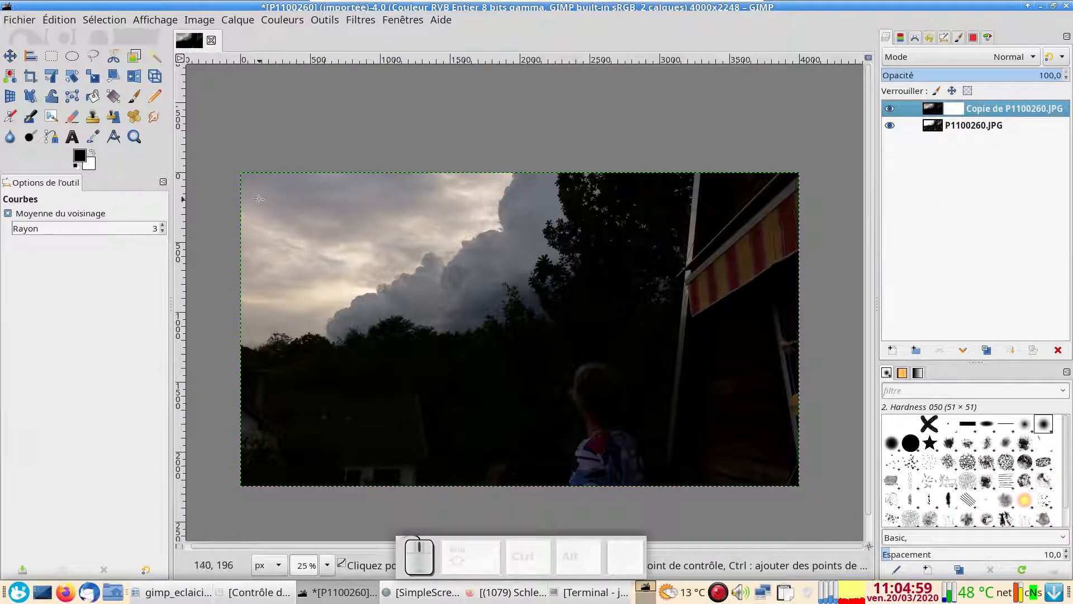
click(114, 98)
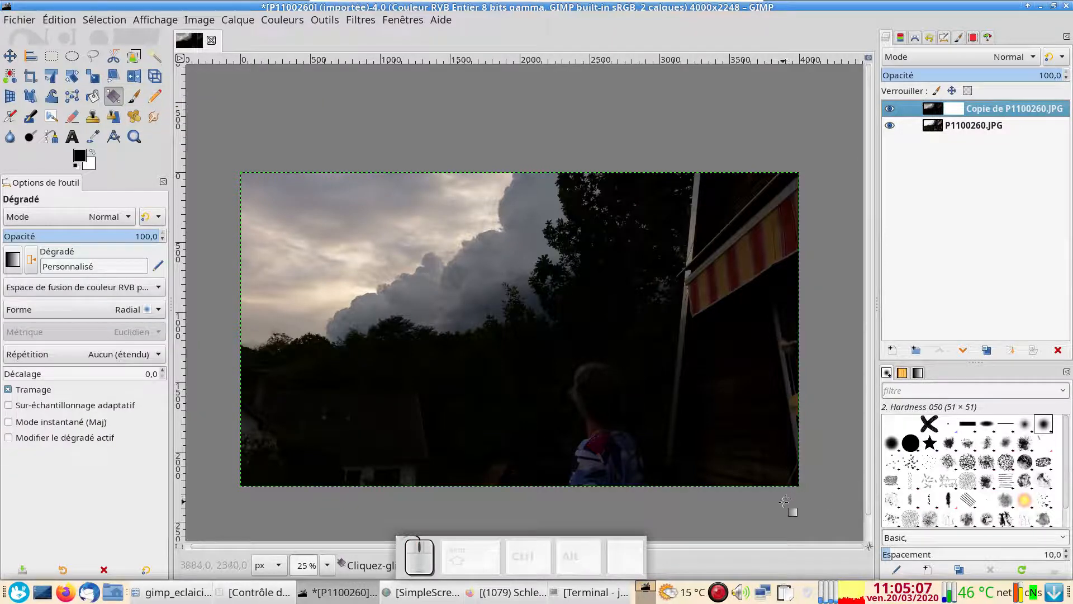
drag(757, 512, 587, 316)
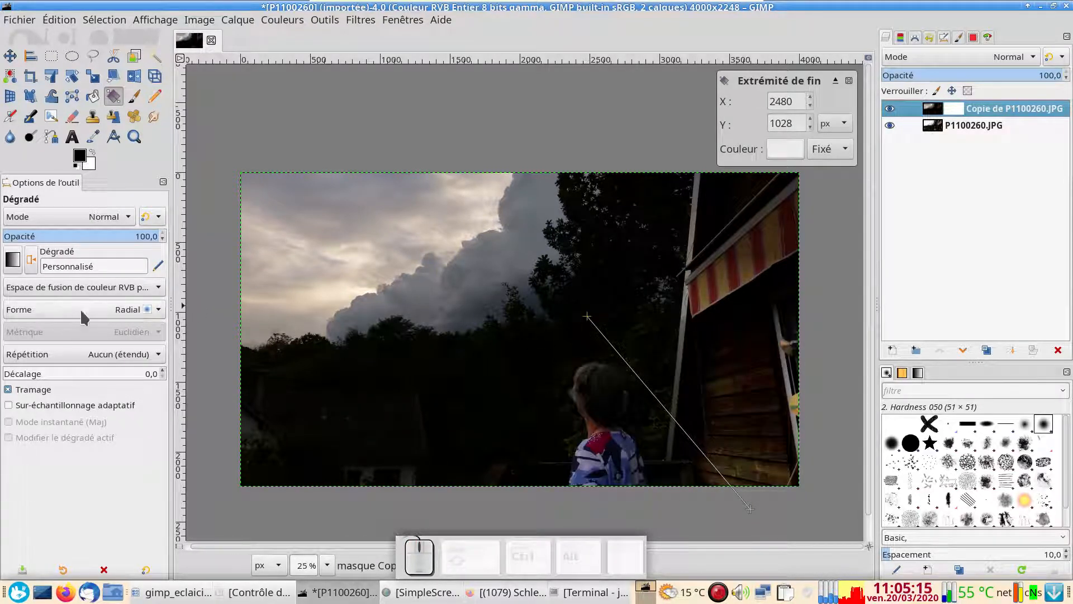
ctrl+alt+click(956, 109)
ctrl+alt+click(955, 109)
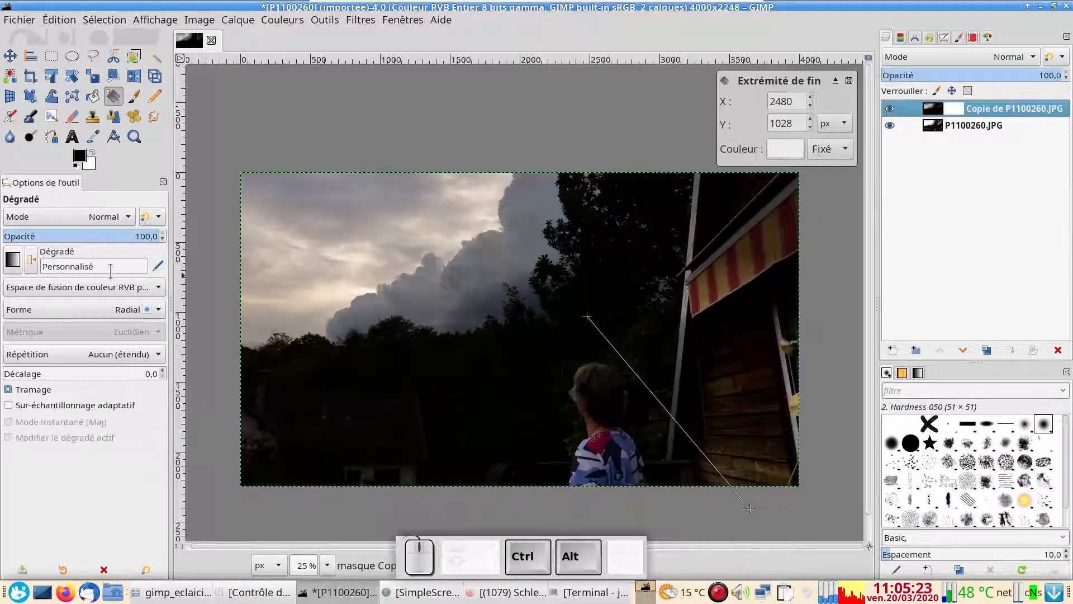
Change the mask gradient's shape to Linéaire and move its end point to about X 2192, Y 788 px.
click(151, 310)
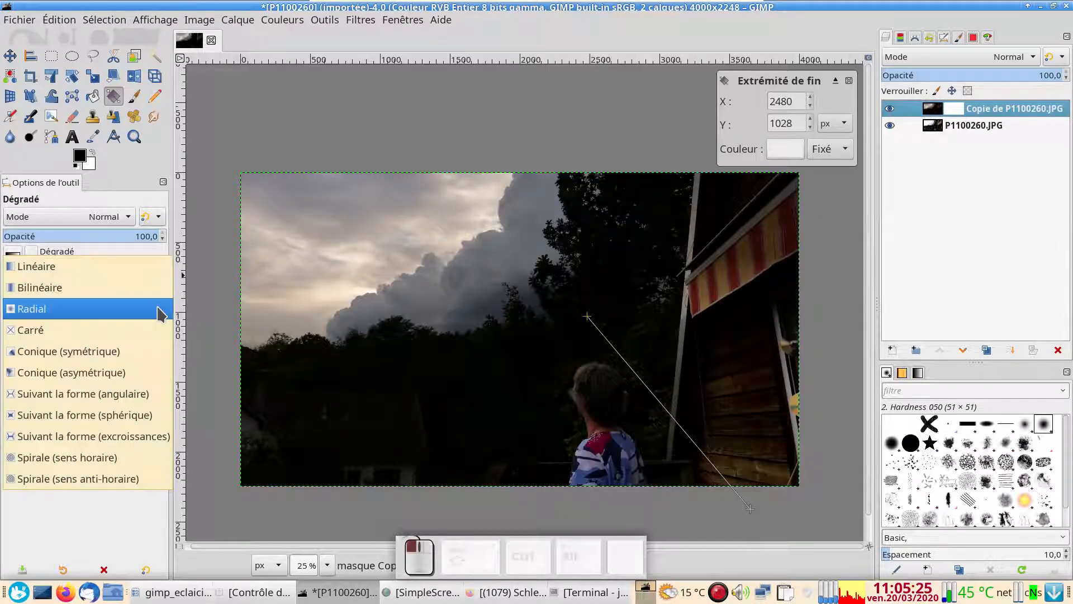
click(94, 276)
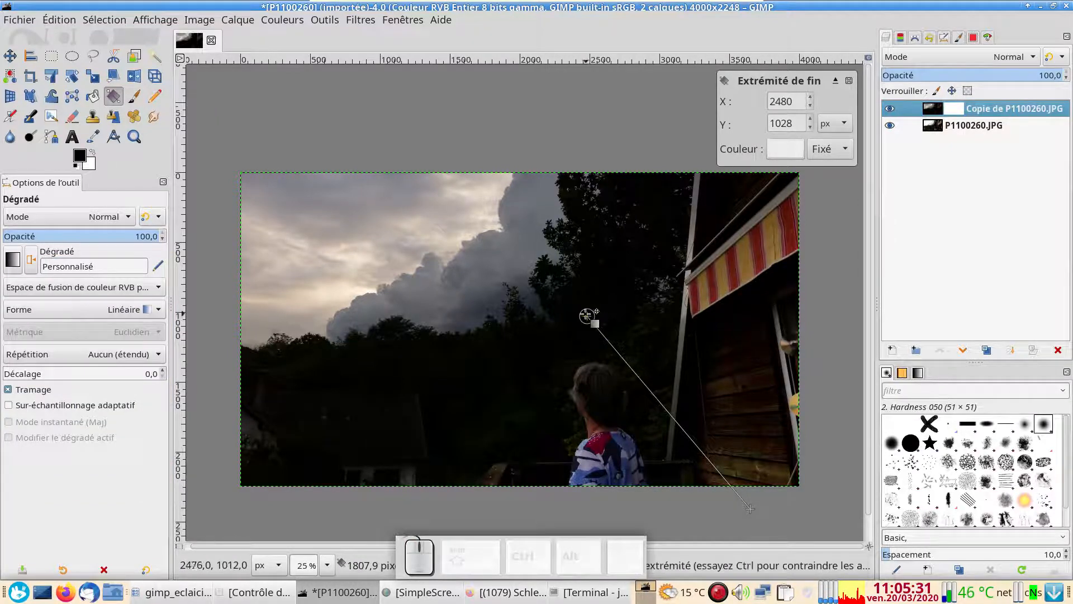
drag(586, 316, 585, 319)
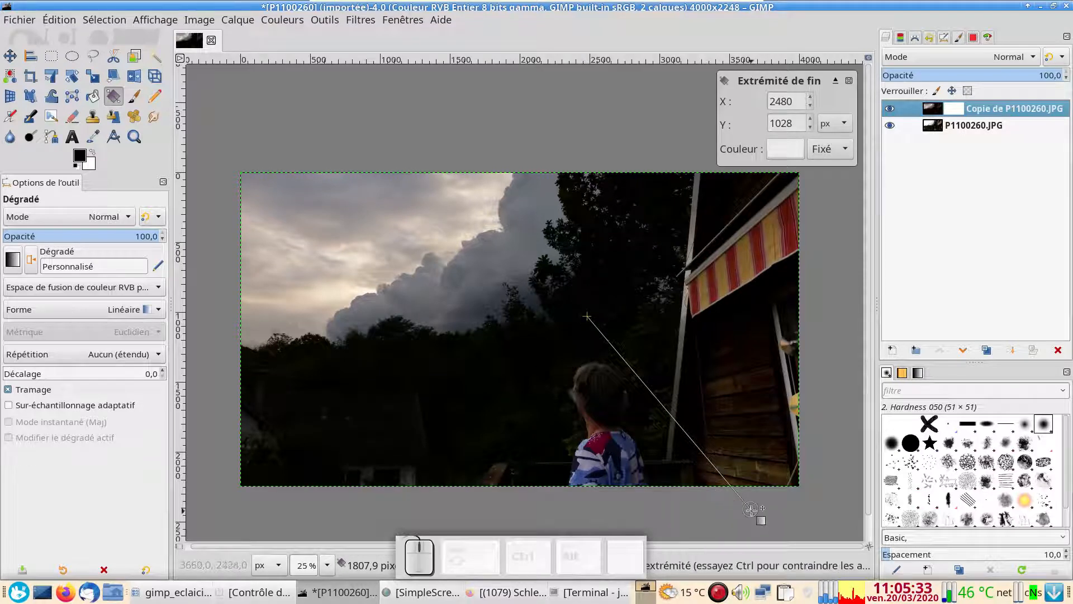
drag(587, 315, 546, 282)
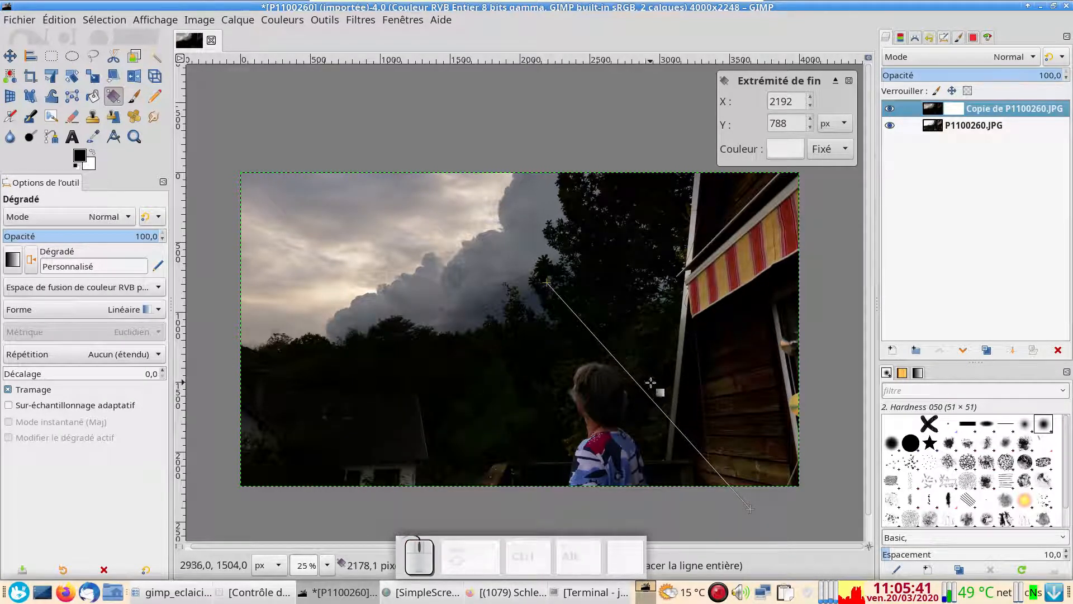
Display the copy's layer mask on the canvas and shift the gradient's midpoint to position 49.40.
right_click(957, 113)
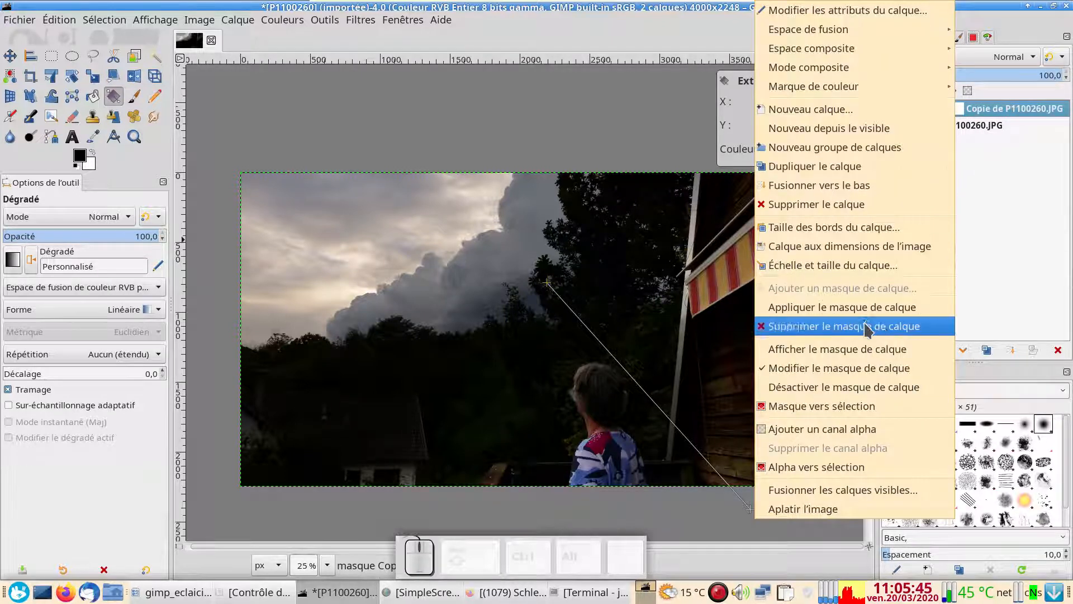
click(861, 352)
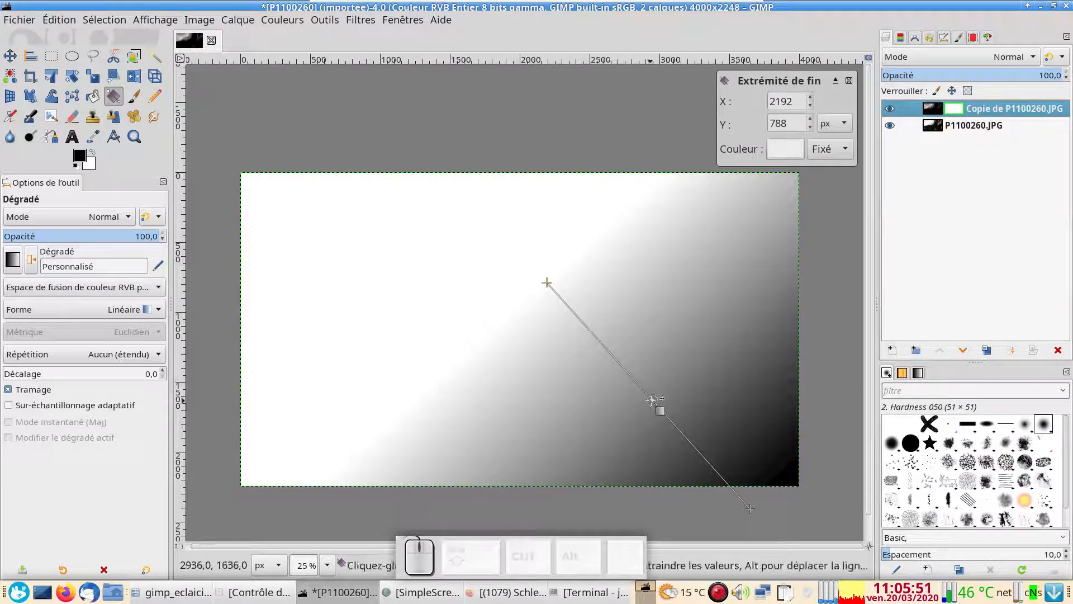
mouse_move(651, 399)
mouse_down()
mouse_move(565, 303)
mouse_move(736, 477)
mouse_move(654, 393)
mouse_up()
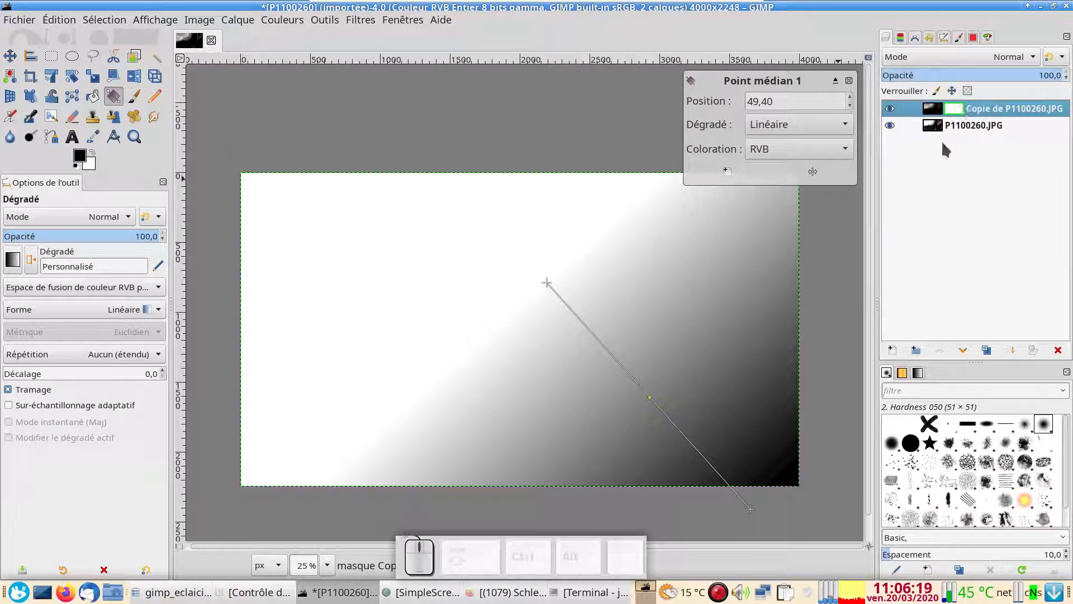
key(ctrl+alt)
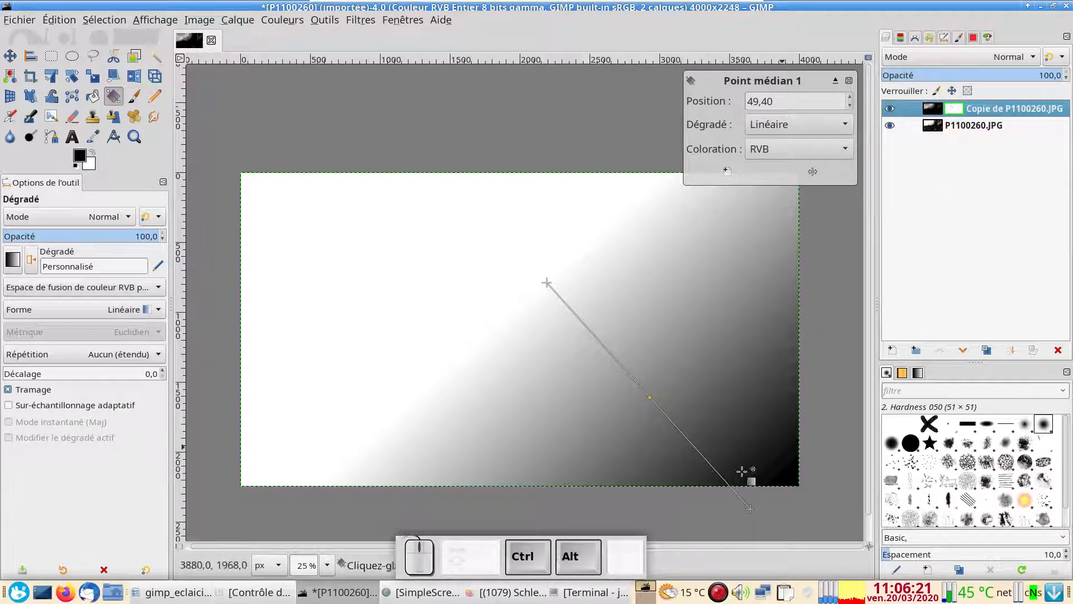
key(ctrl+alt)
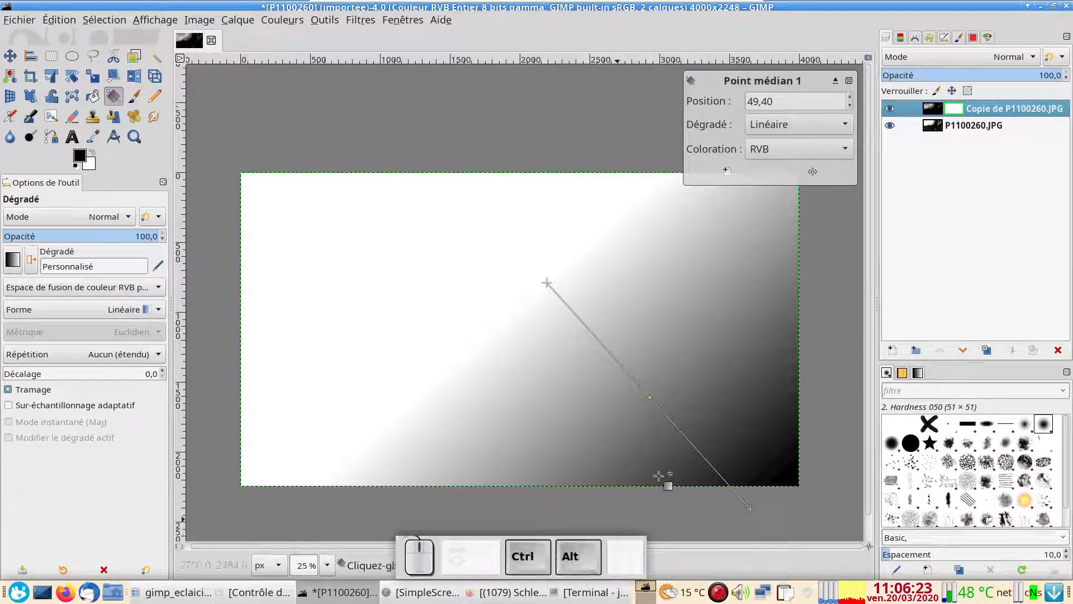
Hide the mask display, move the gradient's end to X 2088, Y 700 px and its start to X 3188, Y 2340 px, and apply it.
ctrl+alt+click(957, 112)
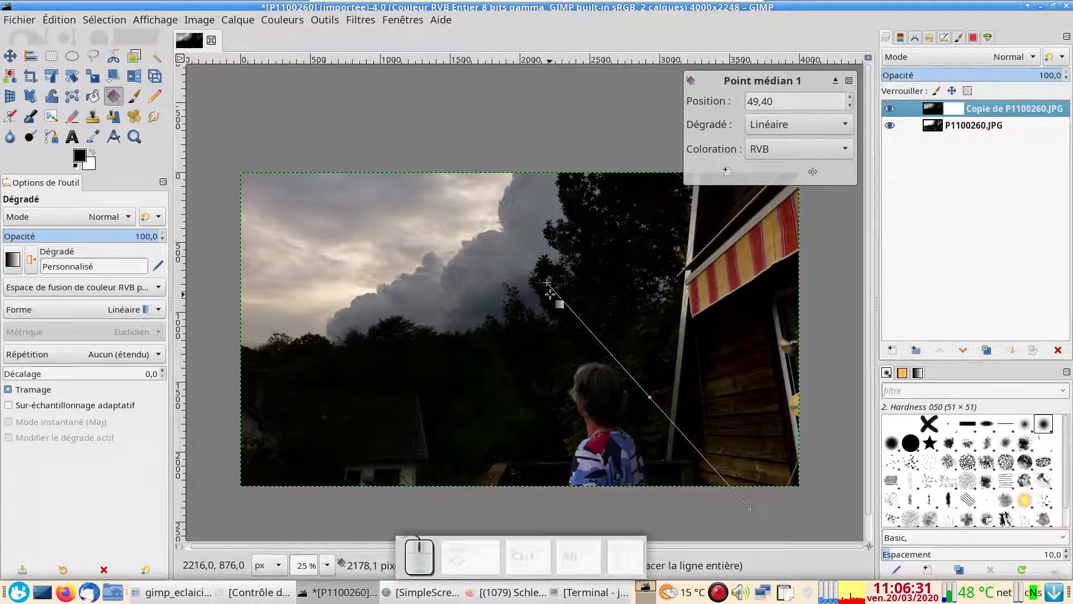
mouse_move(546, 282)
mouse_down()
mouse_move(534, 284)
mouse_move(532, 271)
mouse_up()
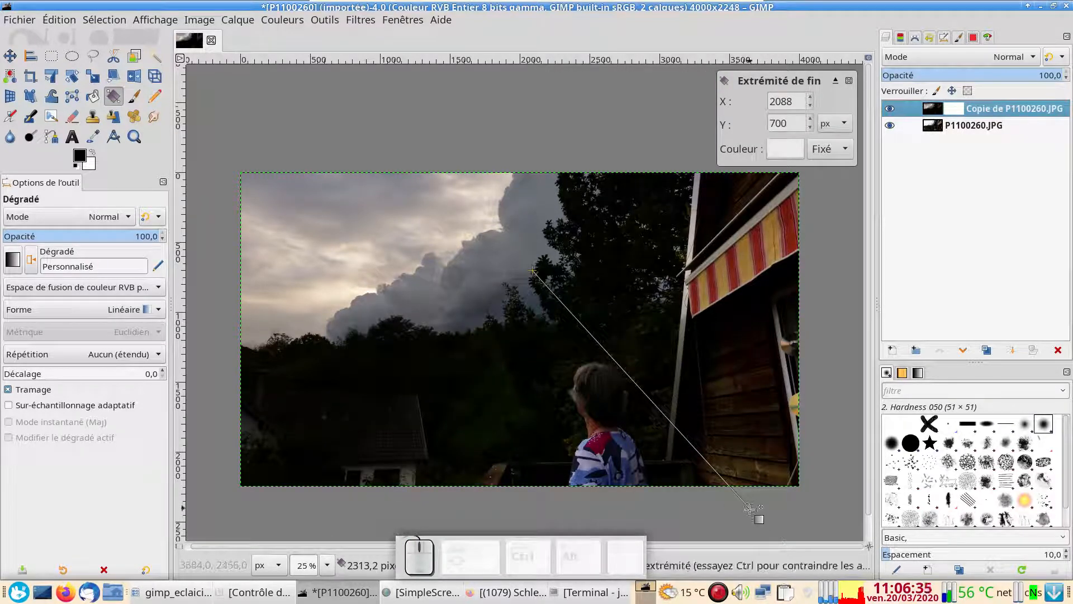
drag(748, 509, 687, 498)
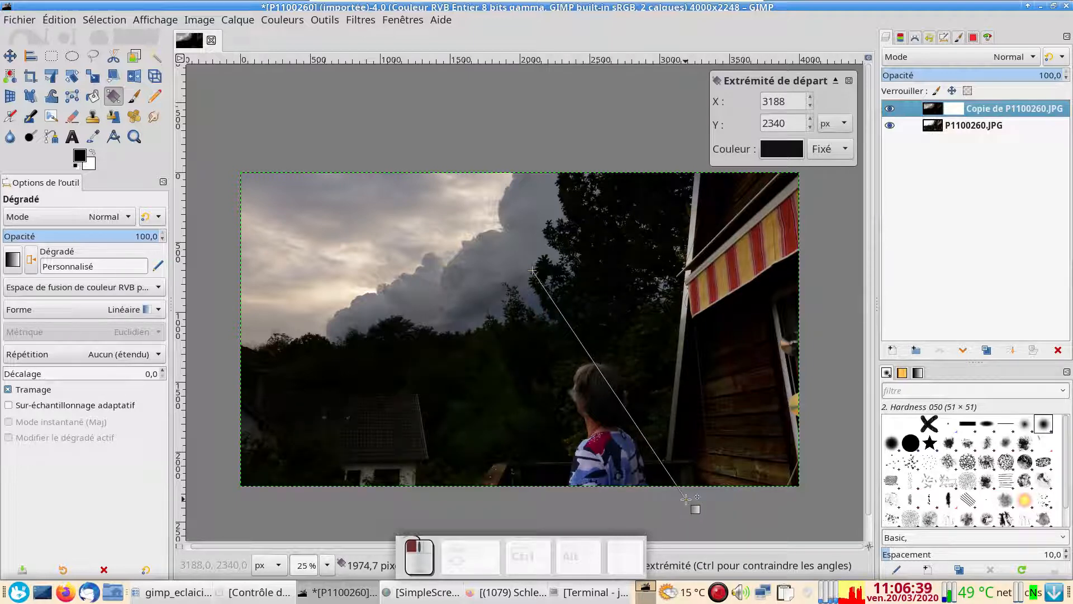
drag(686, 499, 686, 498)
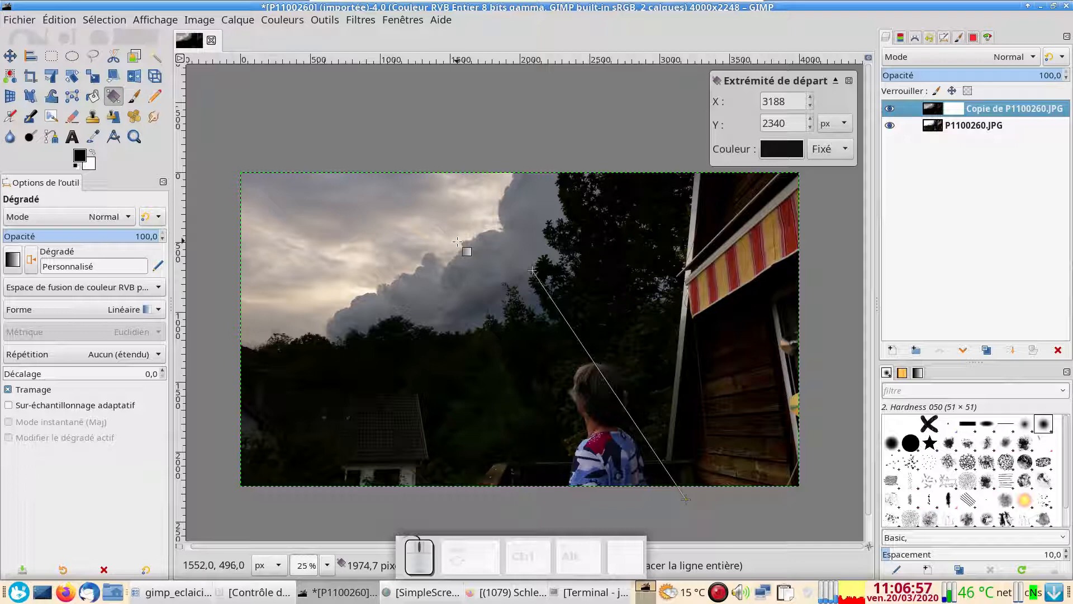
key(Return)
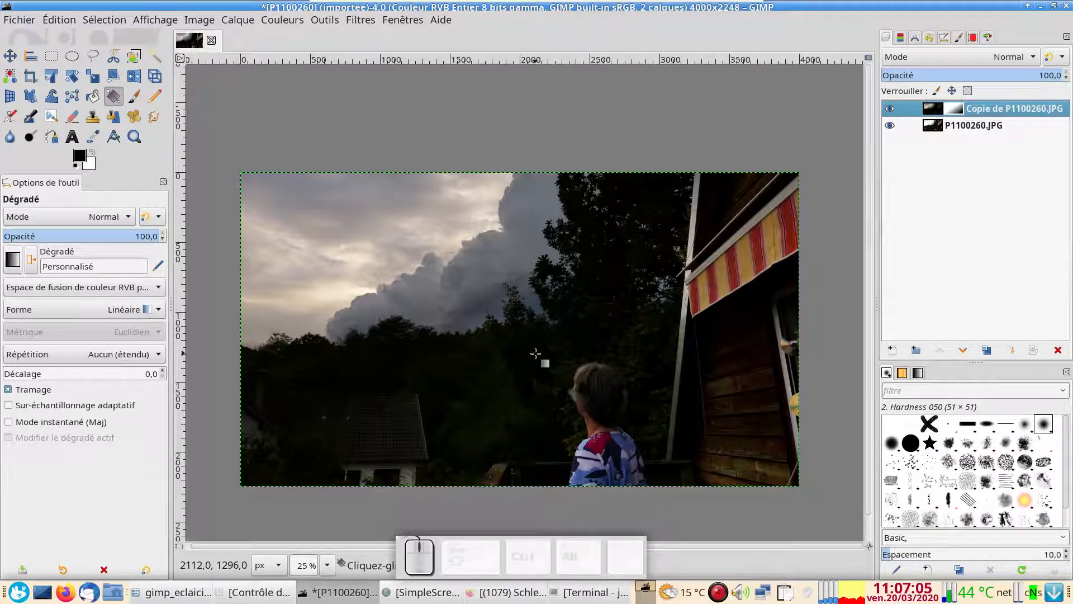
Examine the masked result without side panels and compare P1100260.JPG with P1100260b.JPG in the image viewer.
key(Tab)
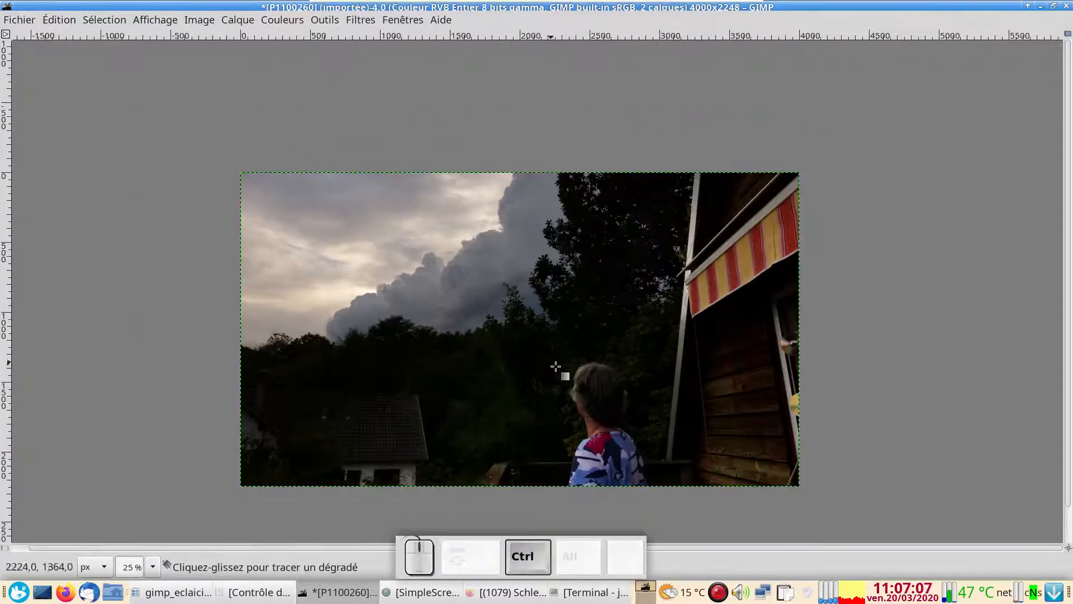
click(196, 595)
click(539, 166)
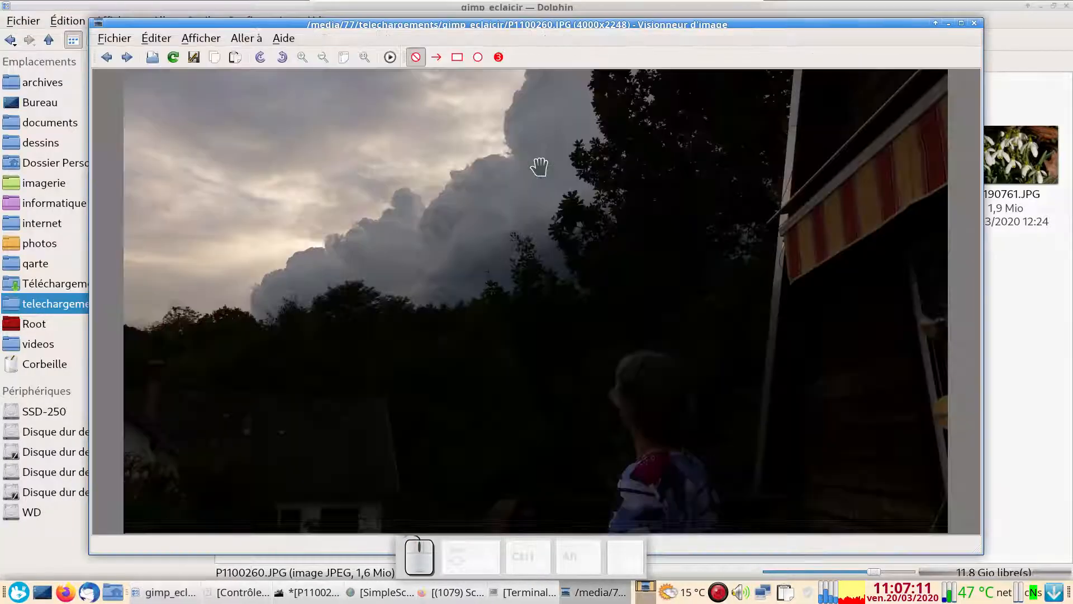
scroll(569, 287, down, 1)
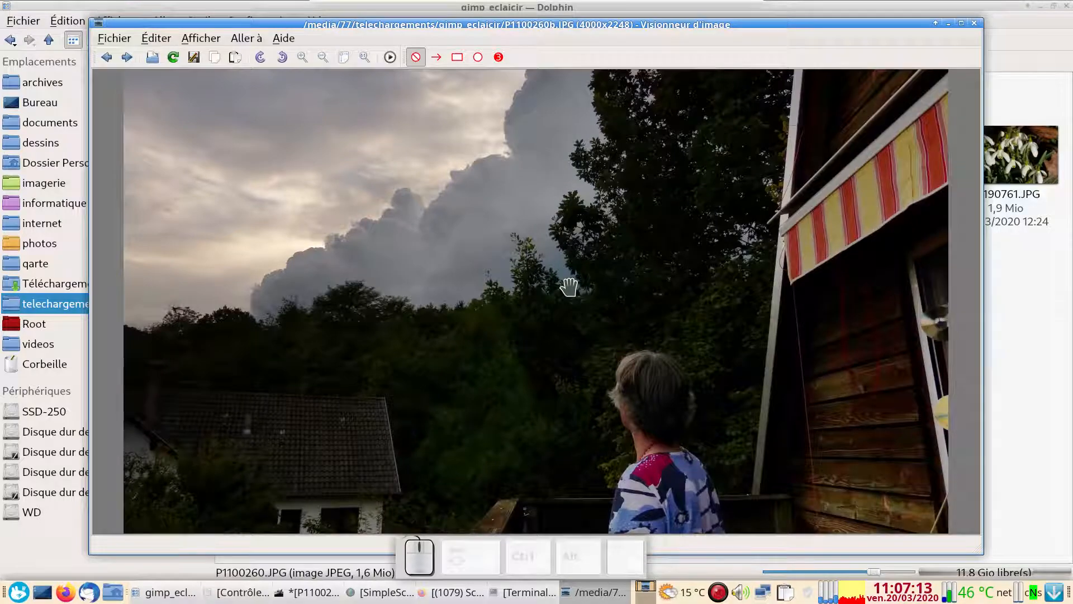
scroll(569, 287, up, 1)
scroll(569, 286, down, 1)
scroll(566, 285, up, 1)
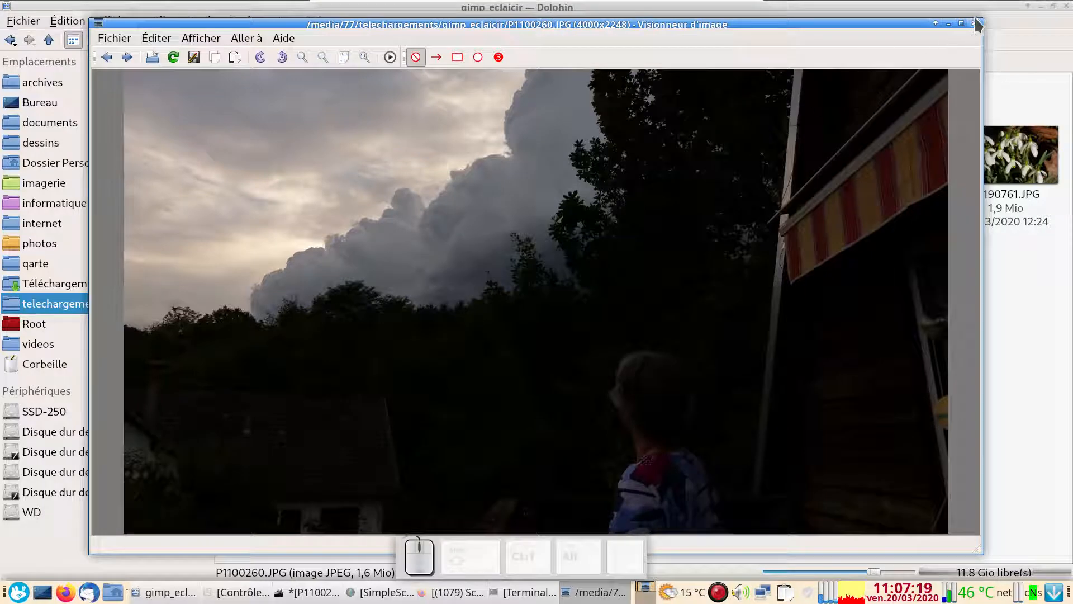
click(975, 24)
click(338, 593)
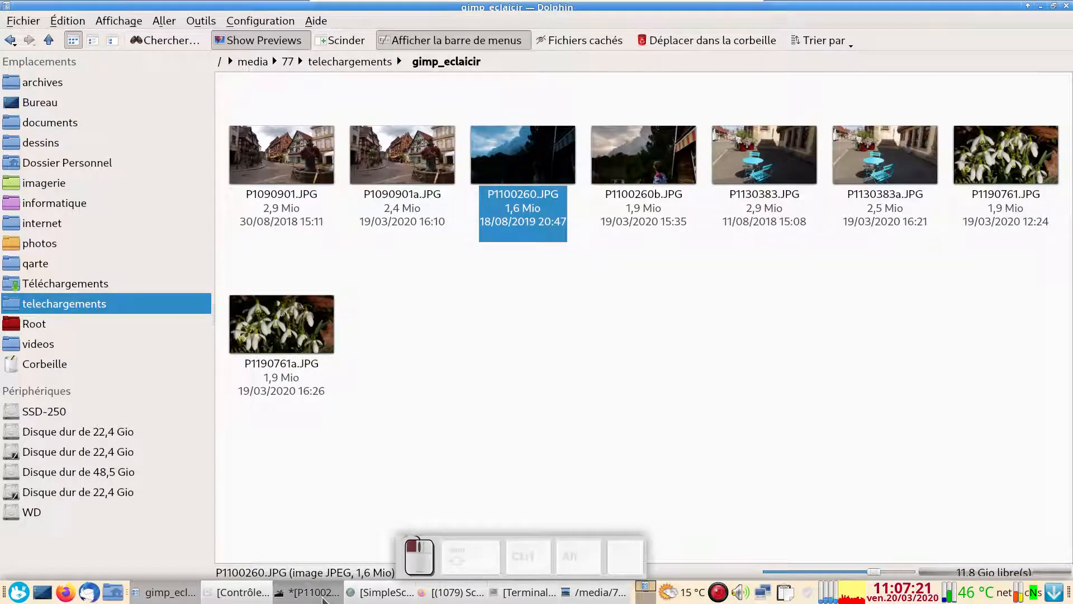
key(Tab)
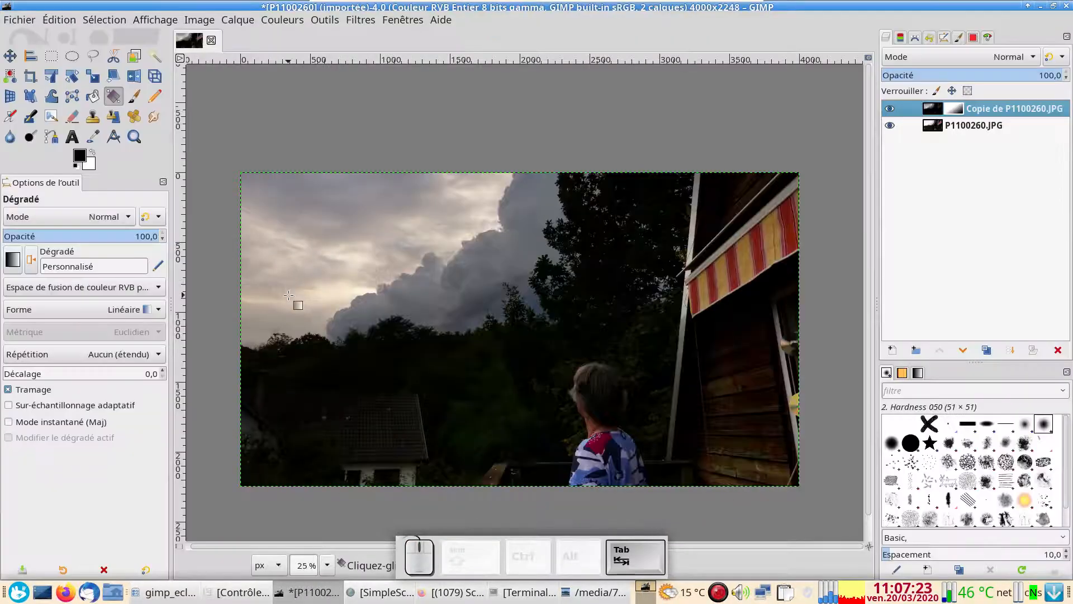
key(Tab)
key(Tab)
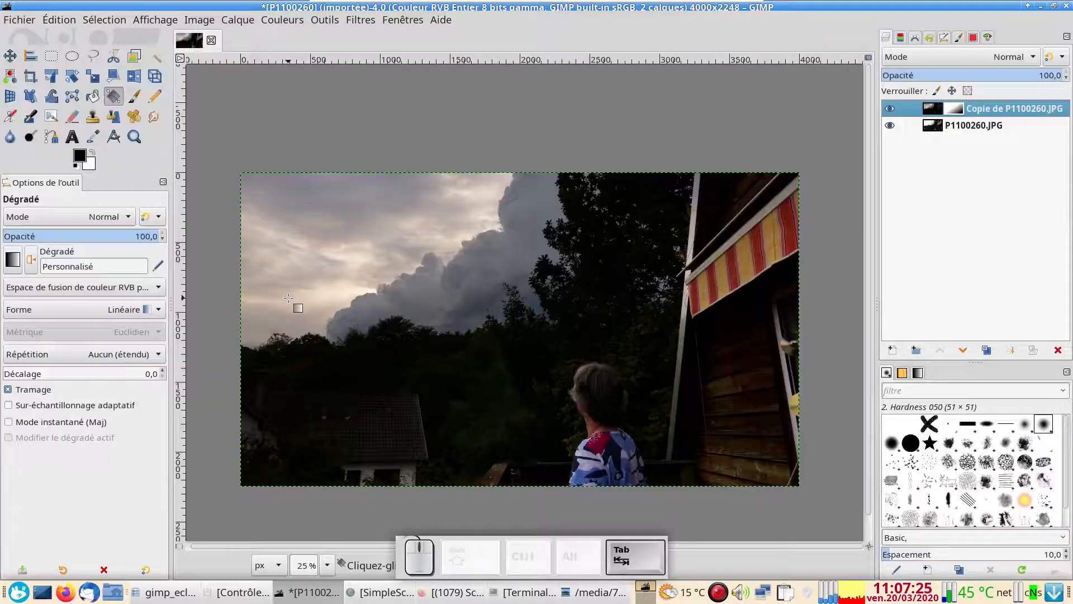
Close the P1100260 image without saving its changes and open P1190761.JPG from the gimp_eclaicir folder in GIMP.
click(212, 40)
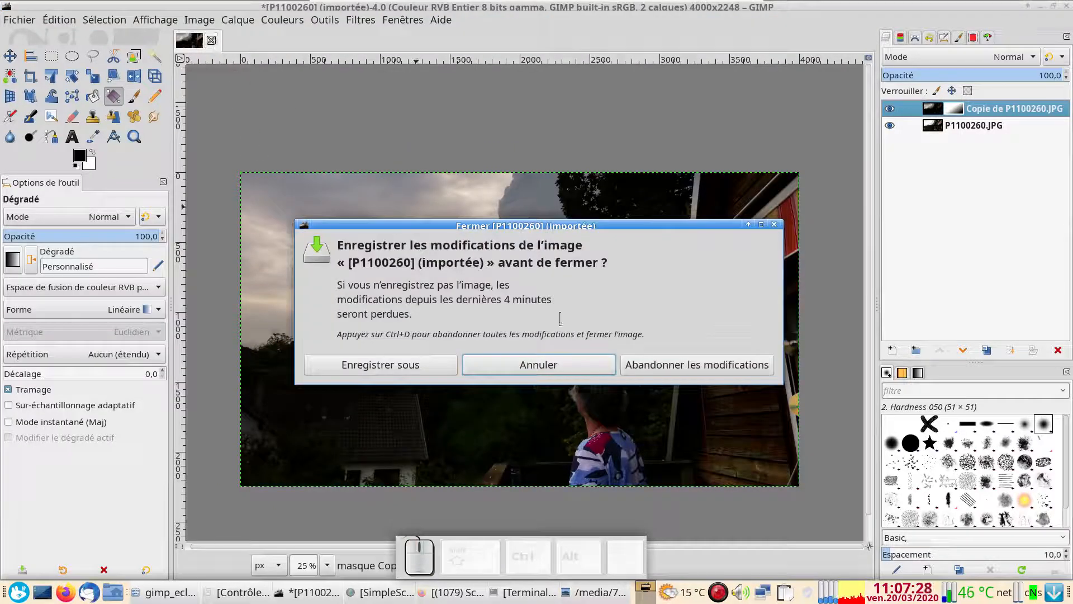
click(659, 362)
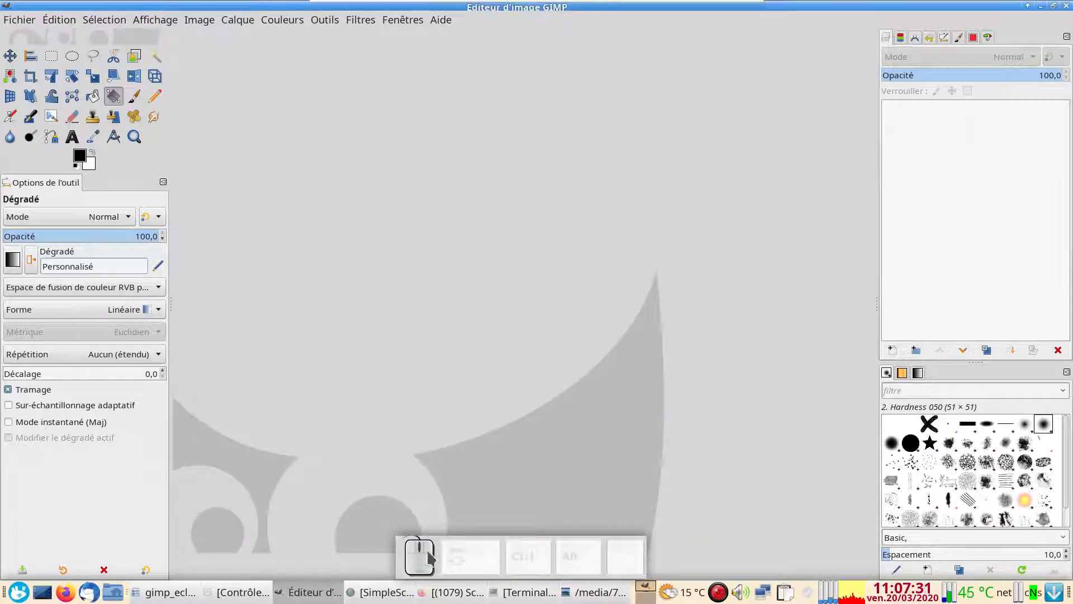
click(174, 590)
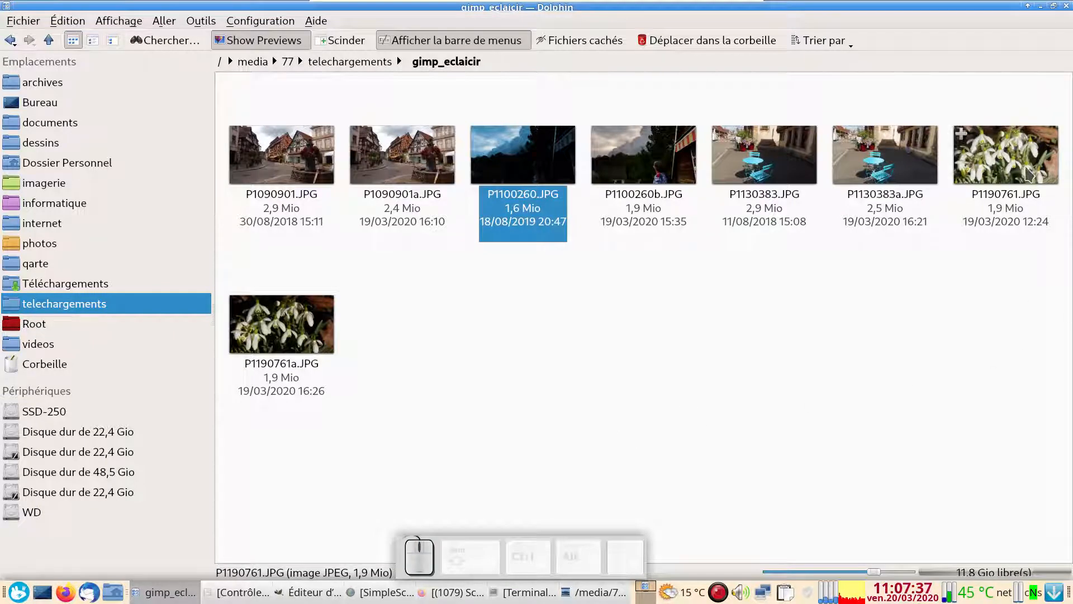
drag(1026, 175, 79, 105)
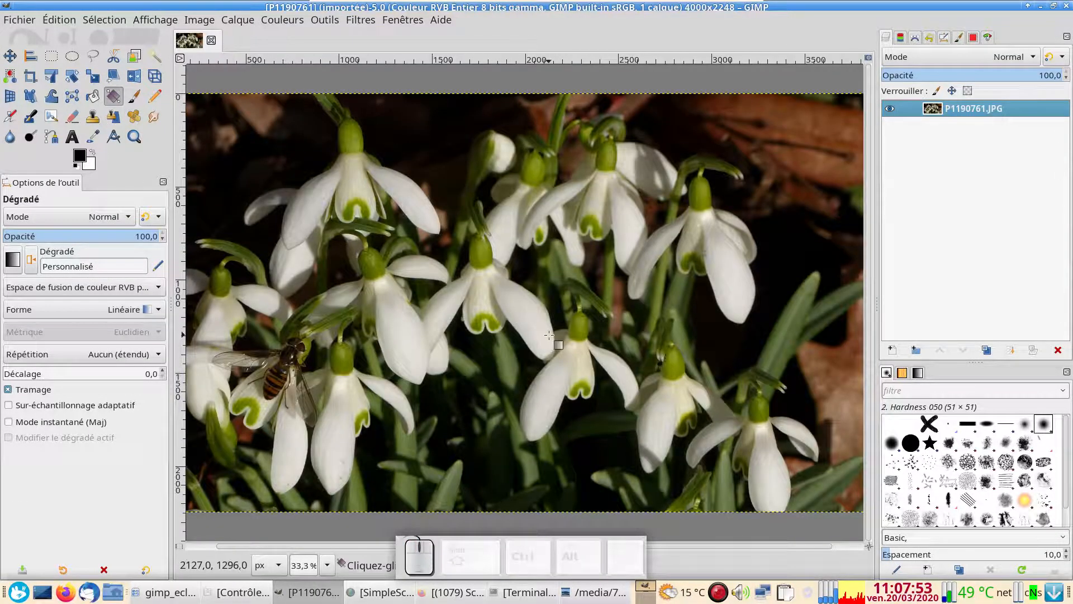
Duplicate the P1190761.JPG layer, hide the copy and select the original layer.
ctrl+scroll(550, 336, down, 1)
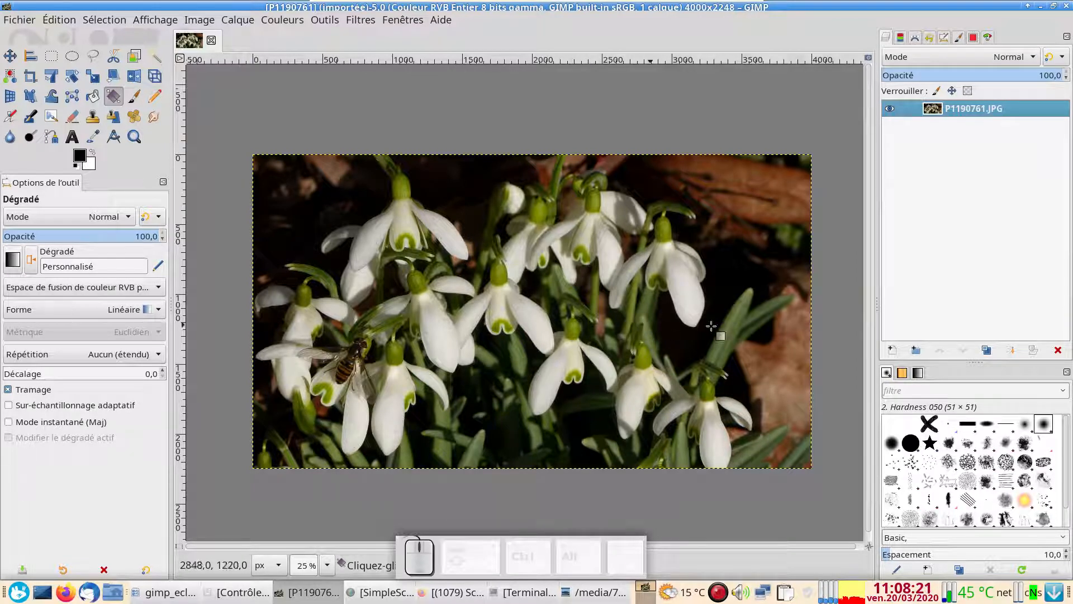
click(986, 350)
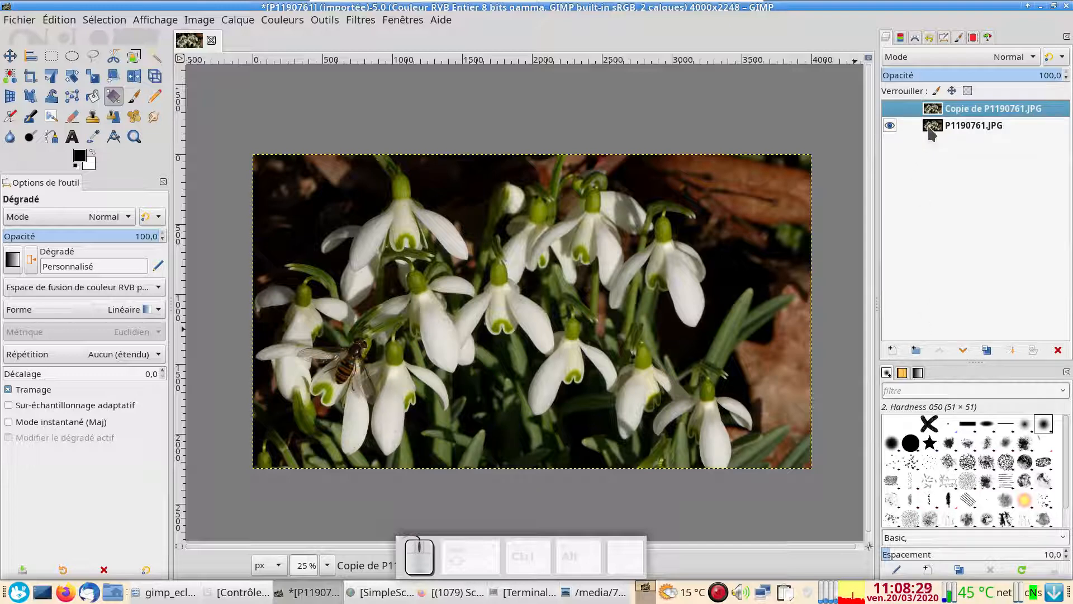
click(929, 133)
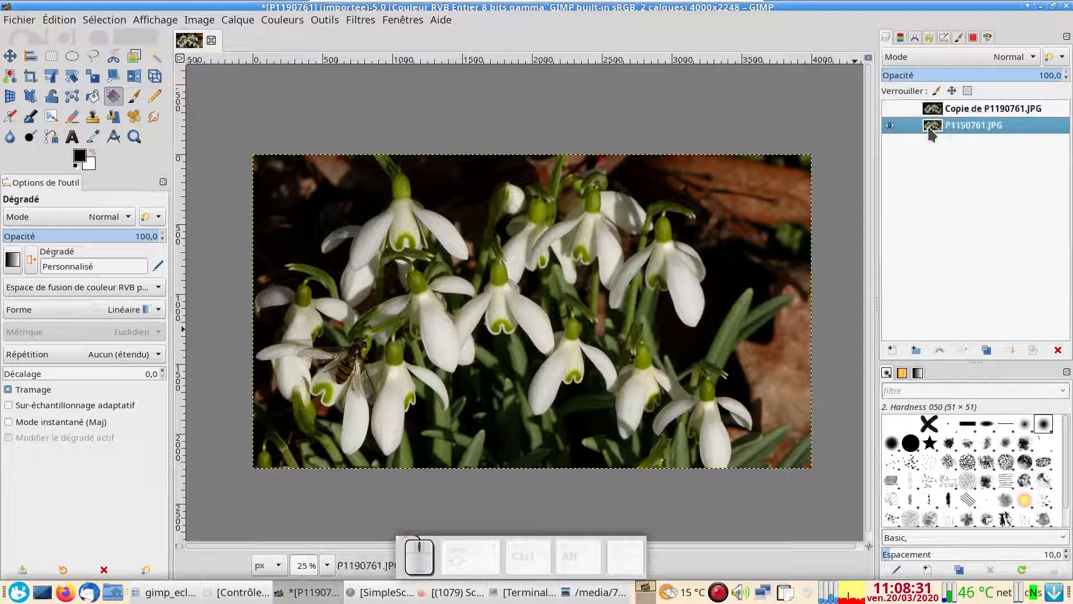
Brighten the original layer with Curves, raising a point on the Valeur channel to input 80, output 133.
click(282, 20)
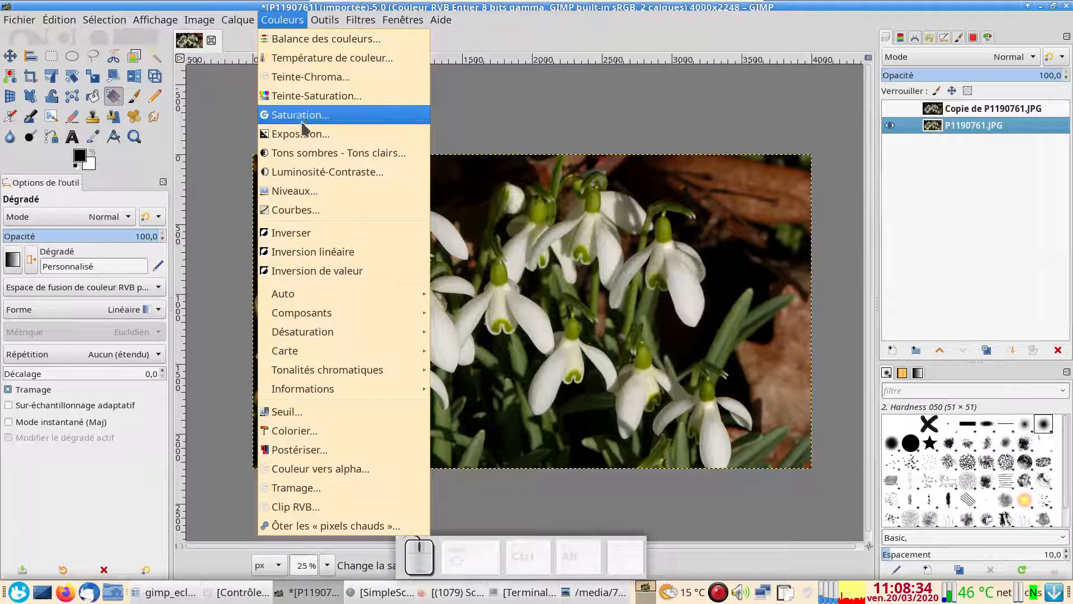
click(305, 211)
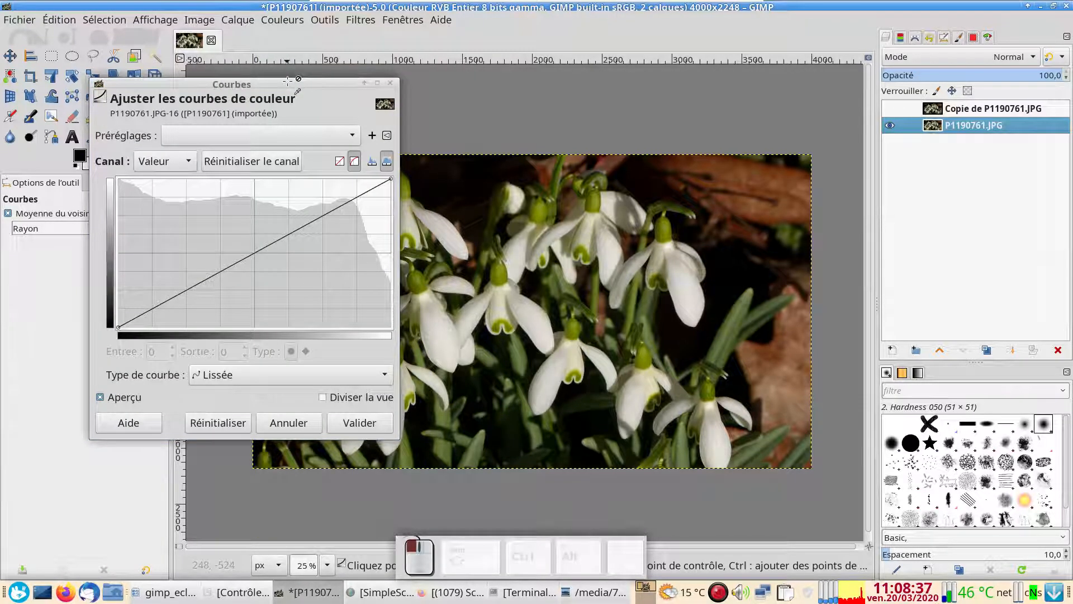
drag(286, 83, 902, 105)
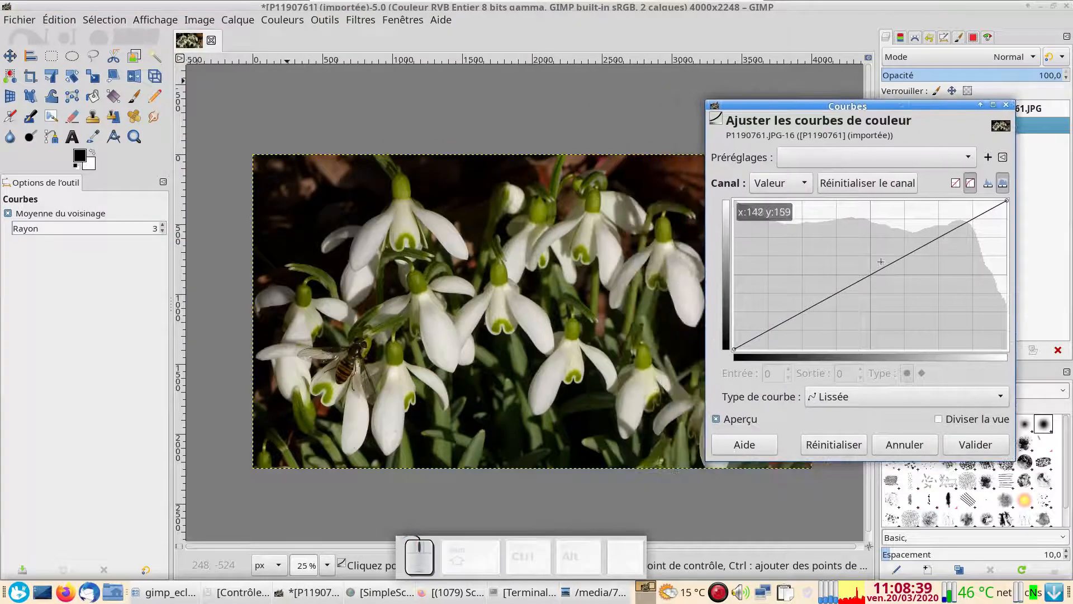
drag(849, 286, 818, 271)
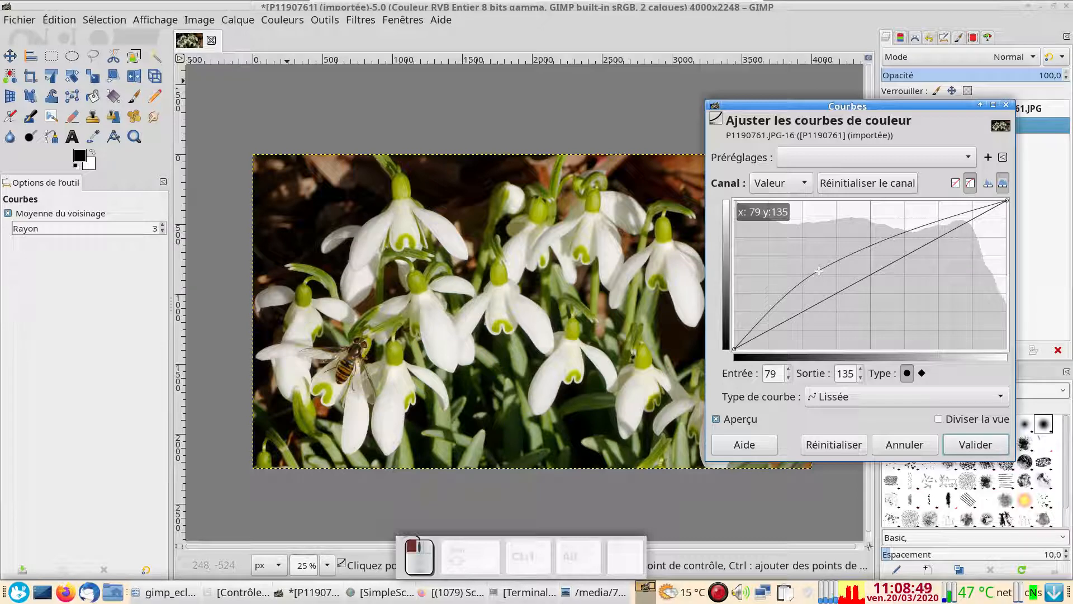
drag(819, 272, 819, 272)
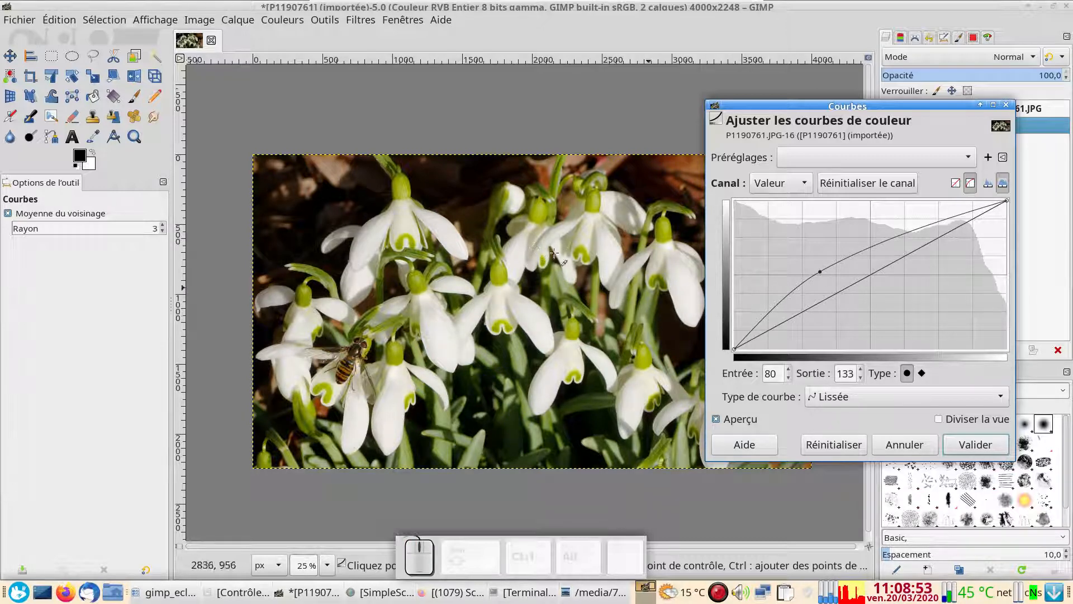
click(975, 444)
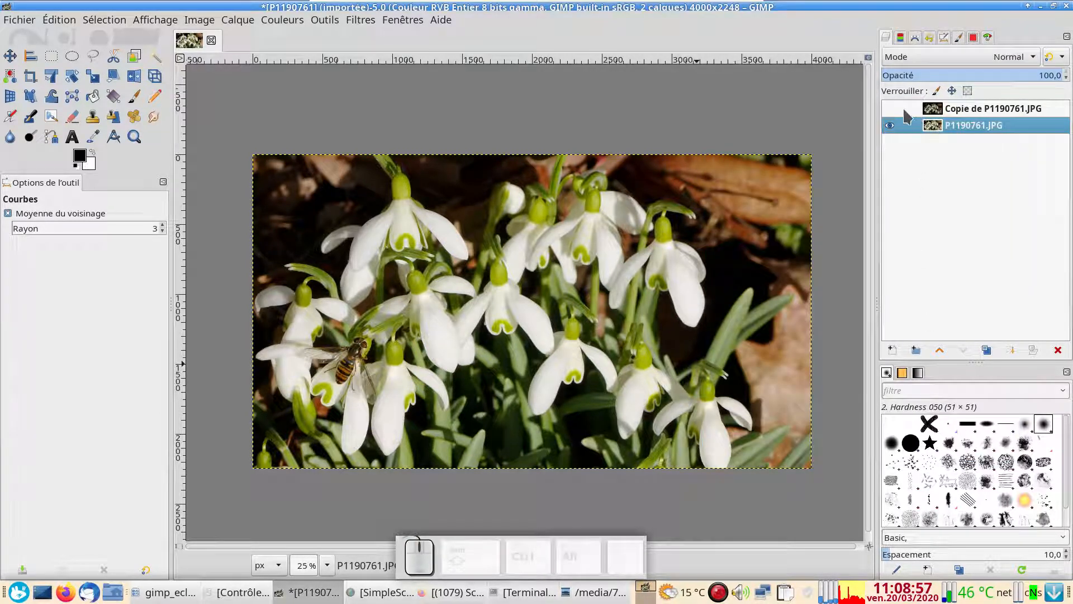
Show the Copie de P1190761.JPG layer and add a white, full-opacity layer mask to it.
click(889, 108)
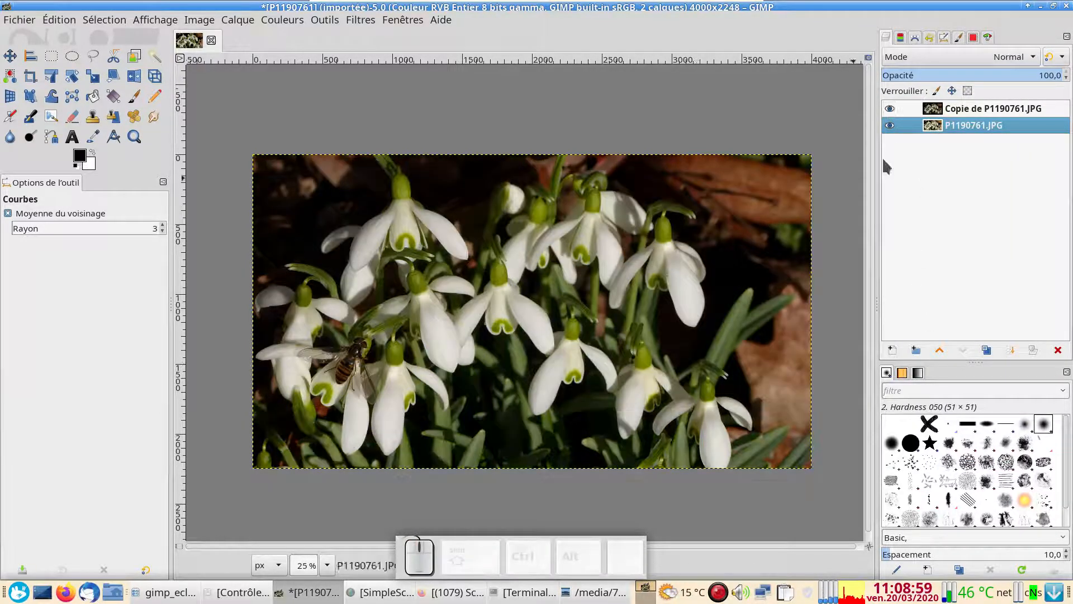
right_click(934, 112)
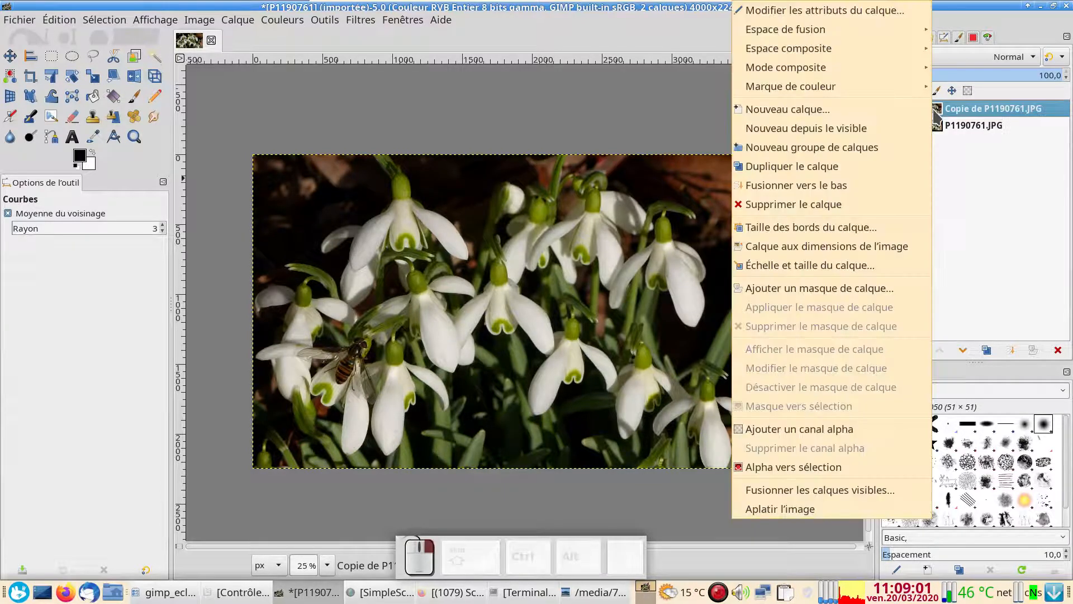
click(830, 290)
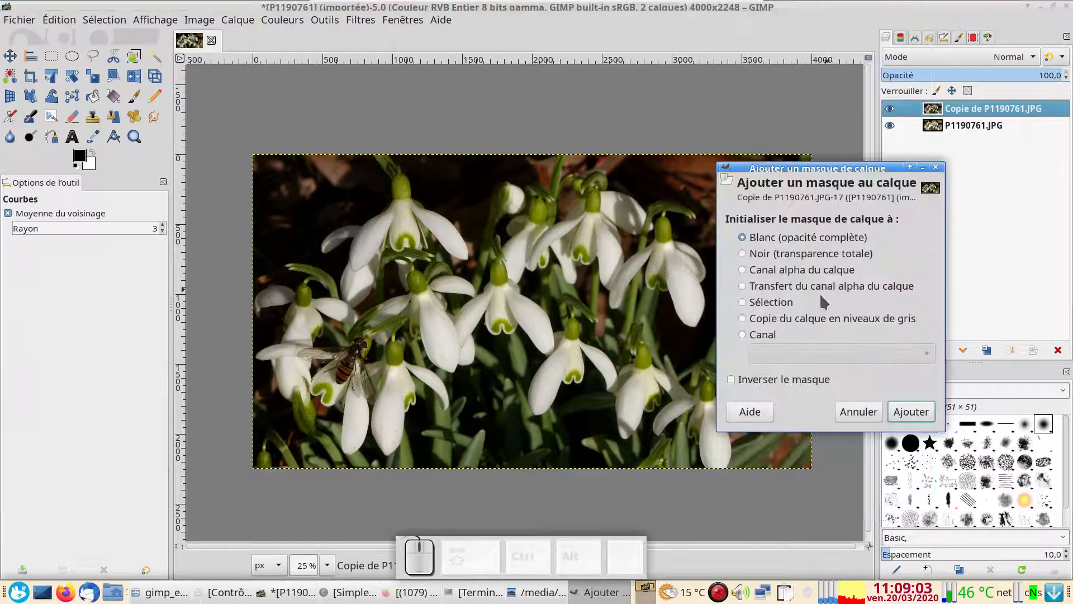
click(908, 411)
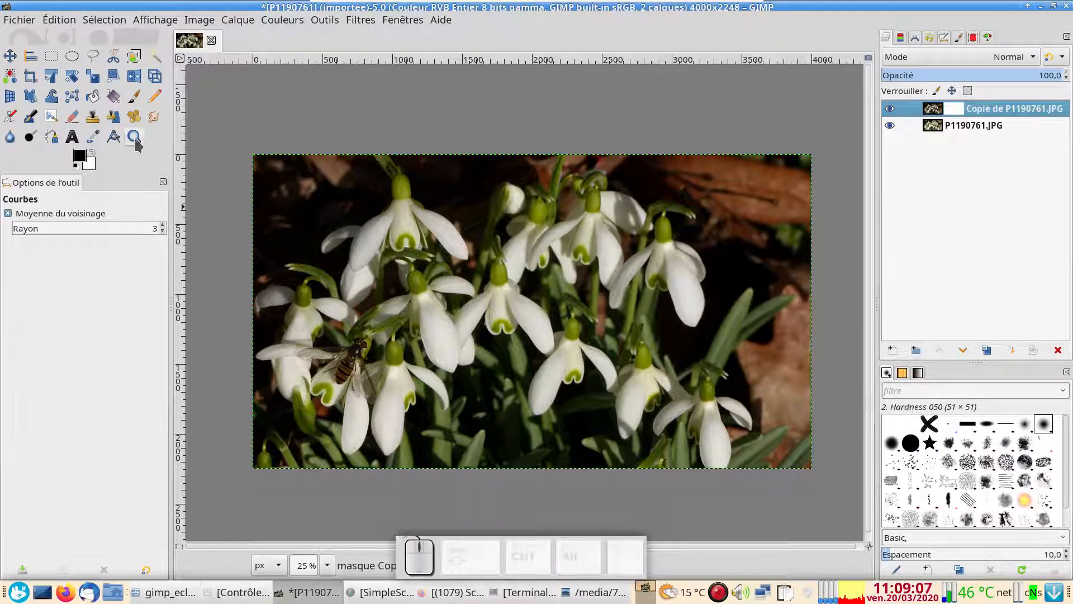
Apply a black-to-white radial gradient to the copy's layer mask, centred on the insect and ending at about X 976, Y 1728 px.
click(114, 97)
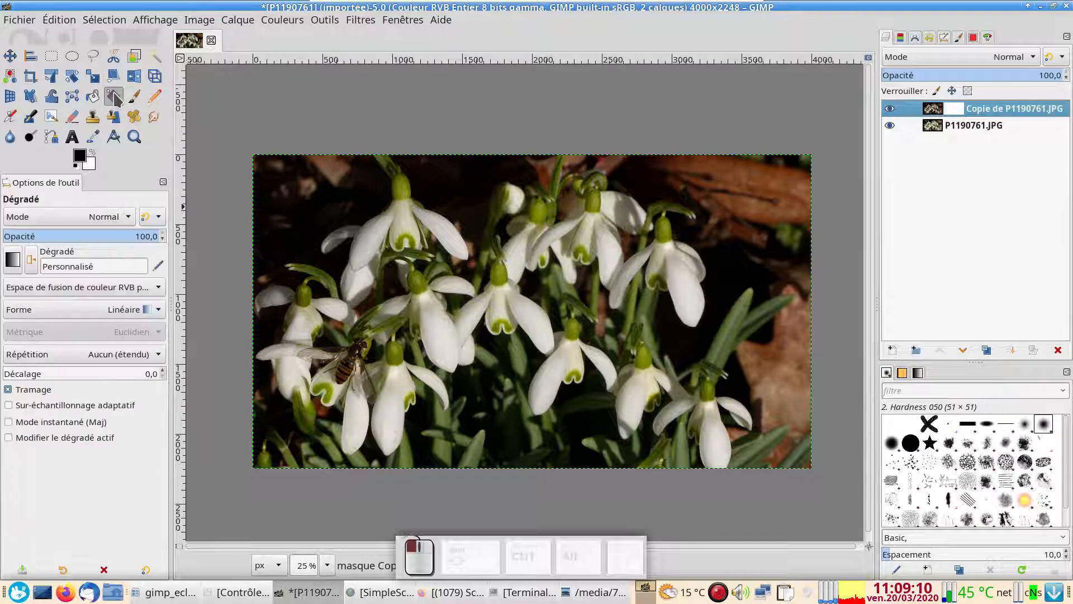
click(156, 311)
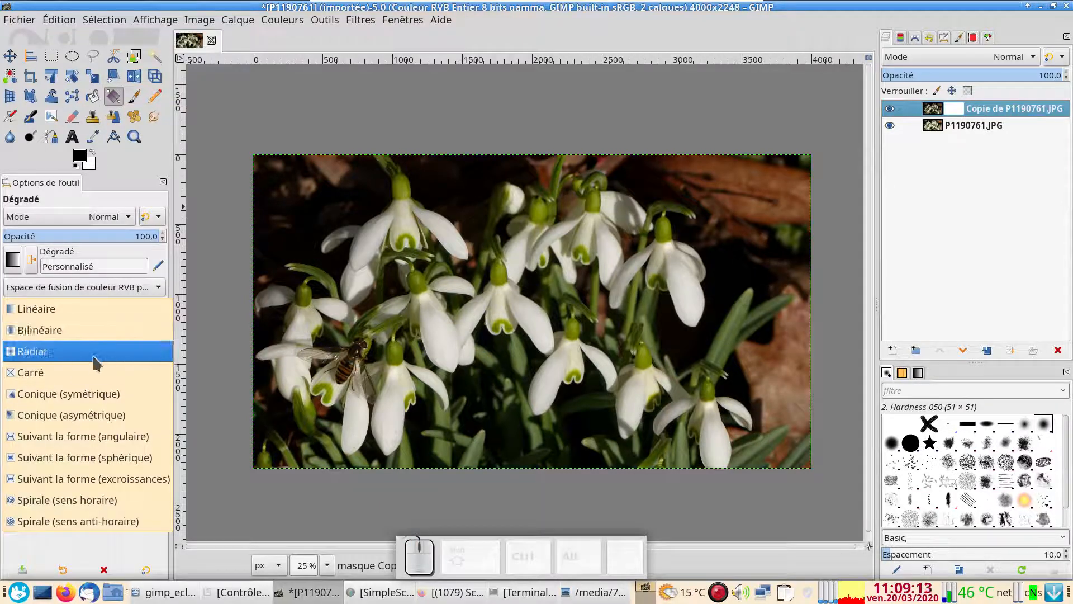
click(96, 359)
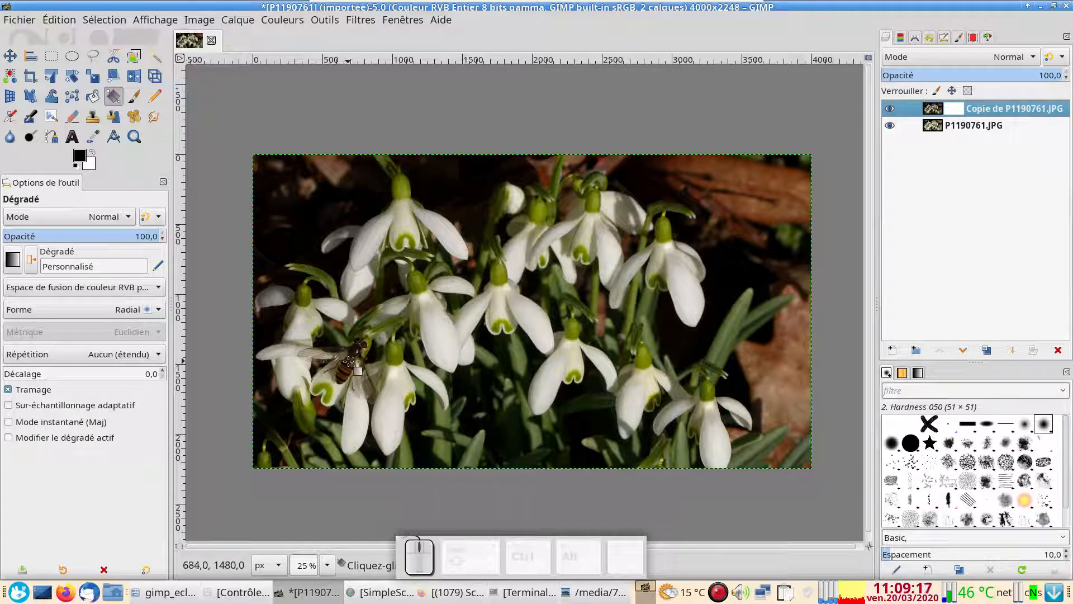
drag(349, 360, 388, 391)
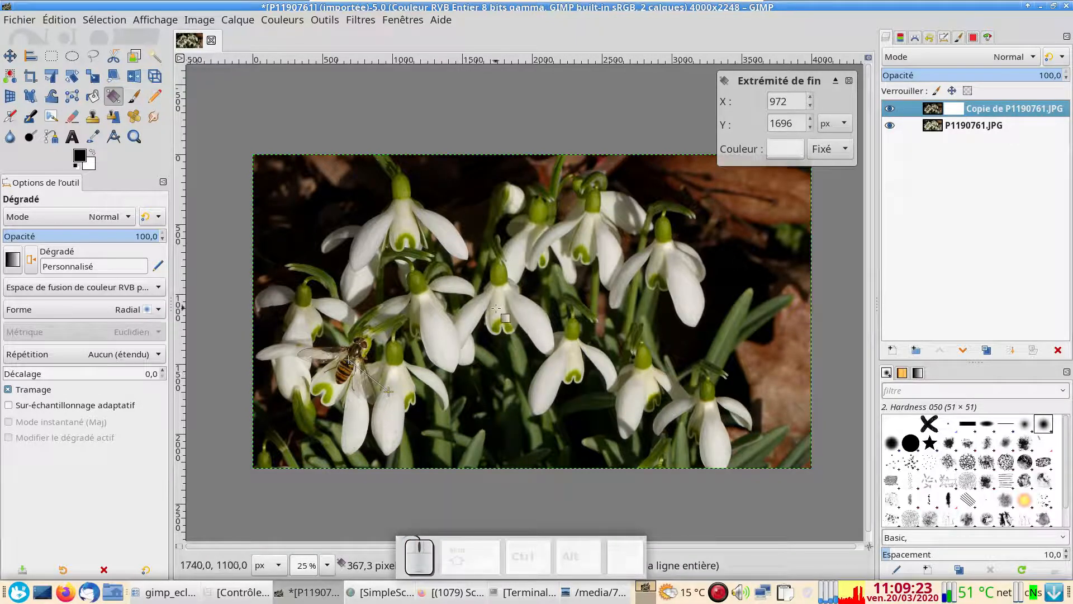
key(Escape)
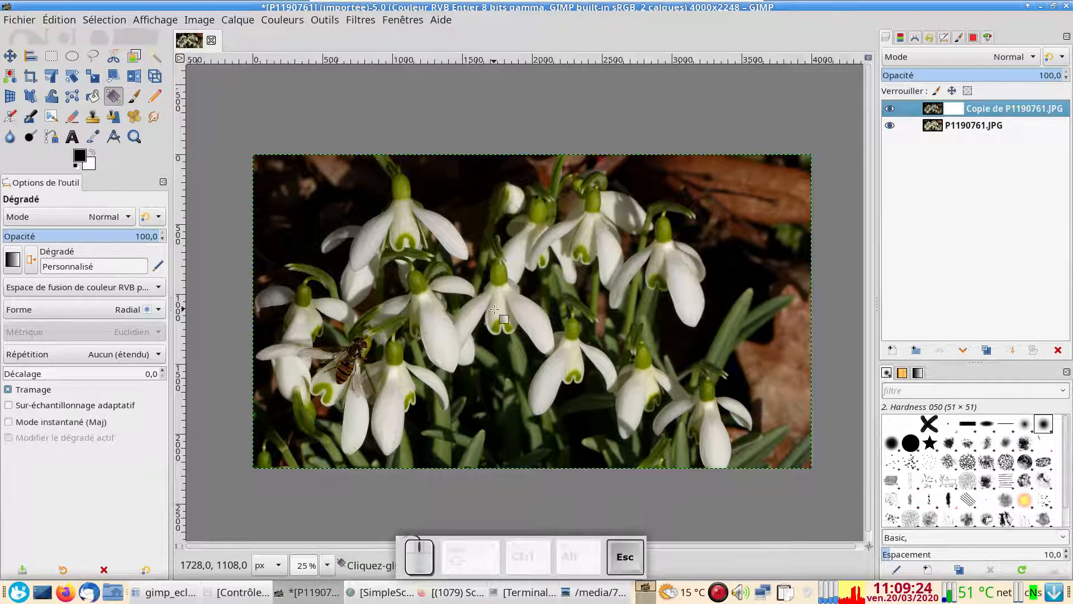
click(952, 109)
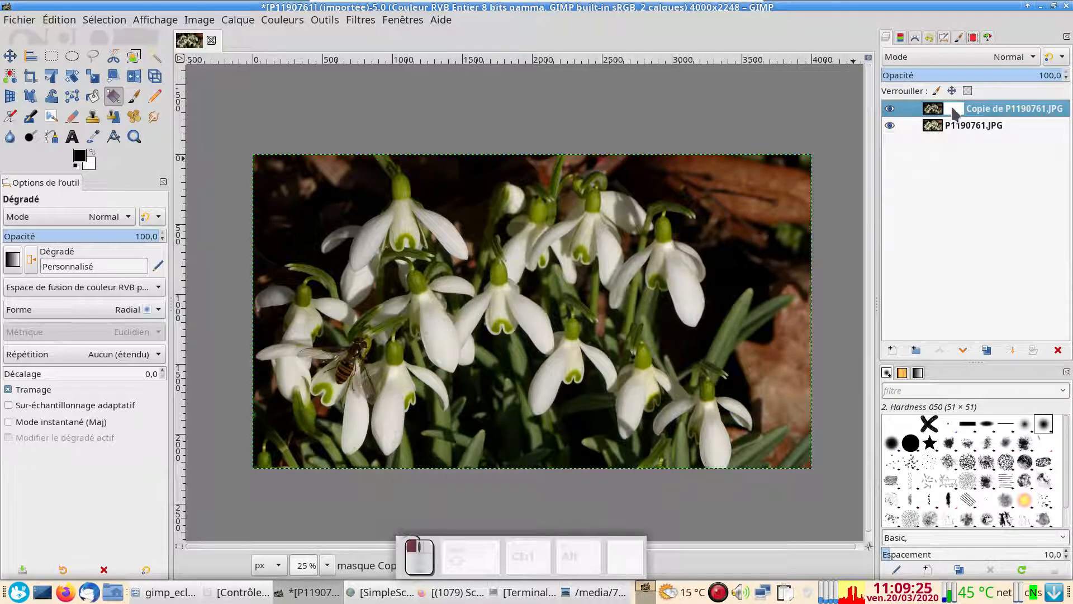
click(352, 352)
drag(351, 353, 389, 396)
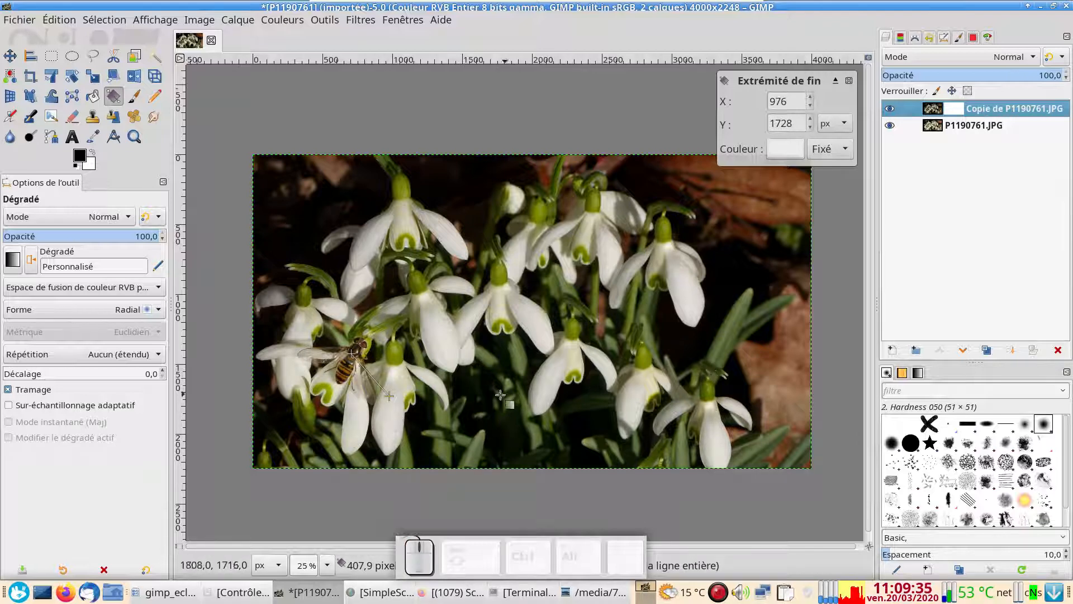
ctrl+scroll(449, 334, up, 1)
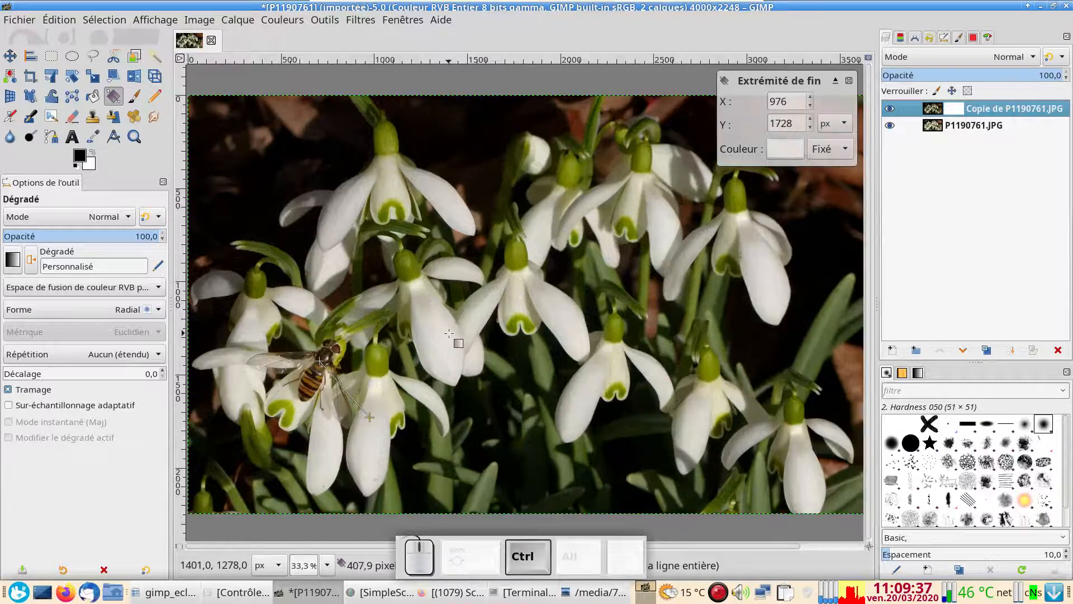
ctrl+scroll(449, 334, down, 1)
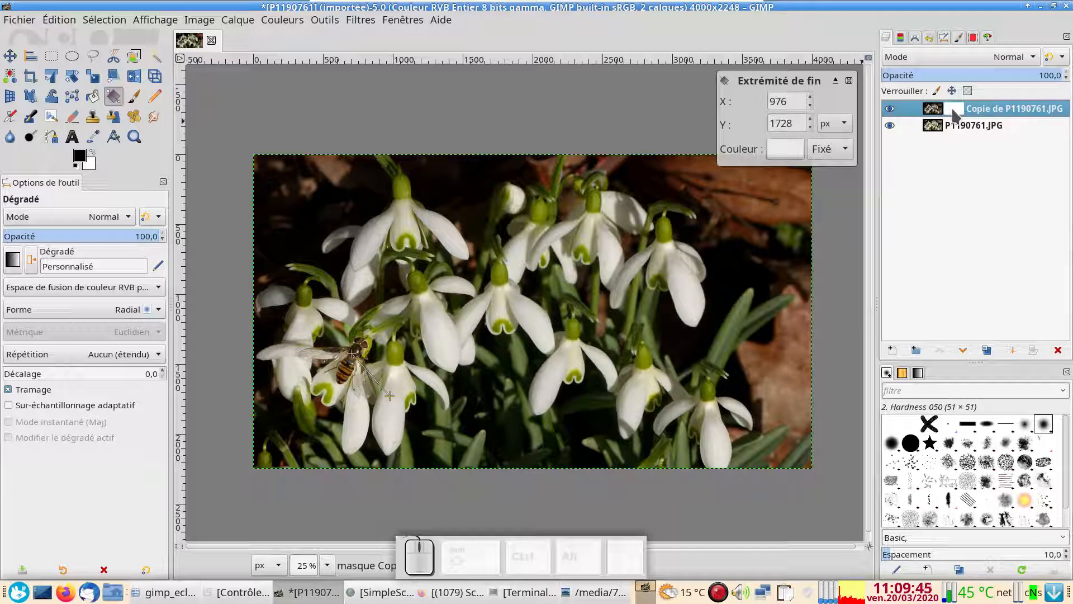
Darken the Copie de P1190761.JPG layer itself, not its mask, with Curves, lowering a Valeur point to input 98, output 74.
click(933, 112)
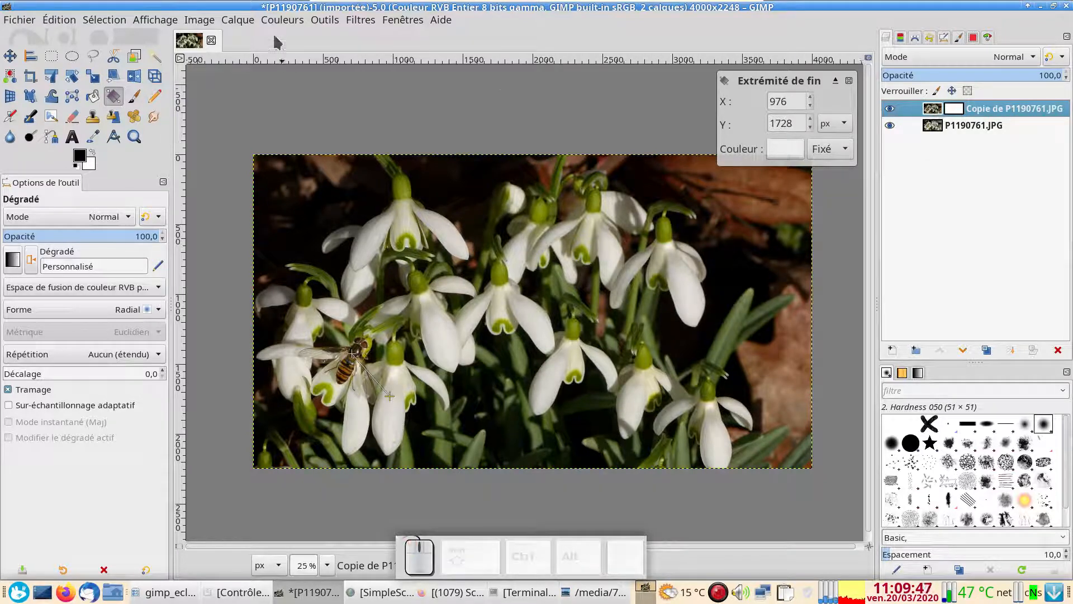
click(282, 20)
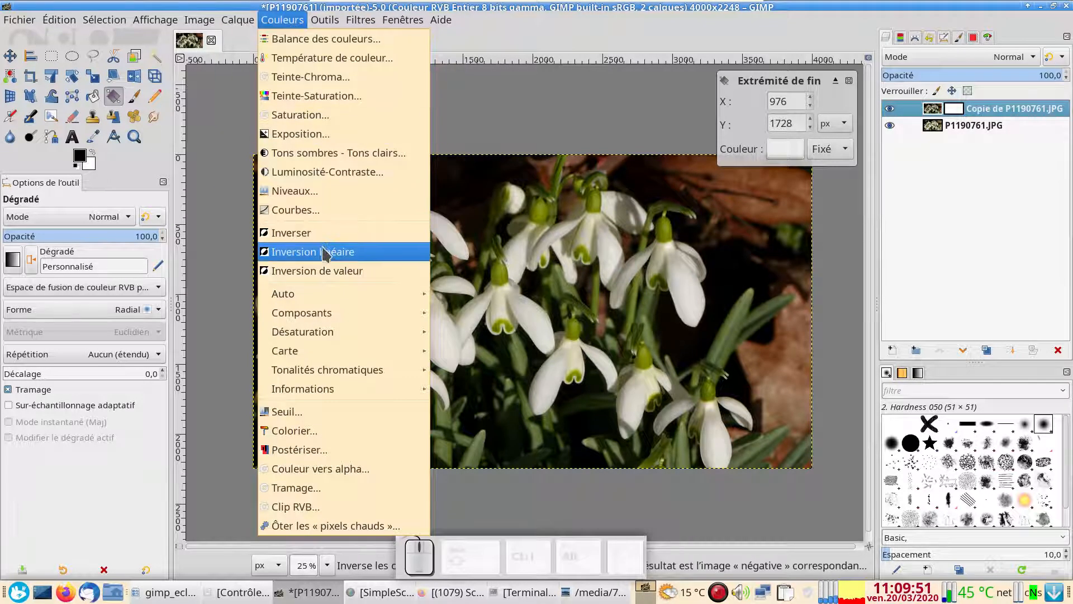
click(313, 217)
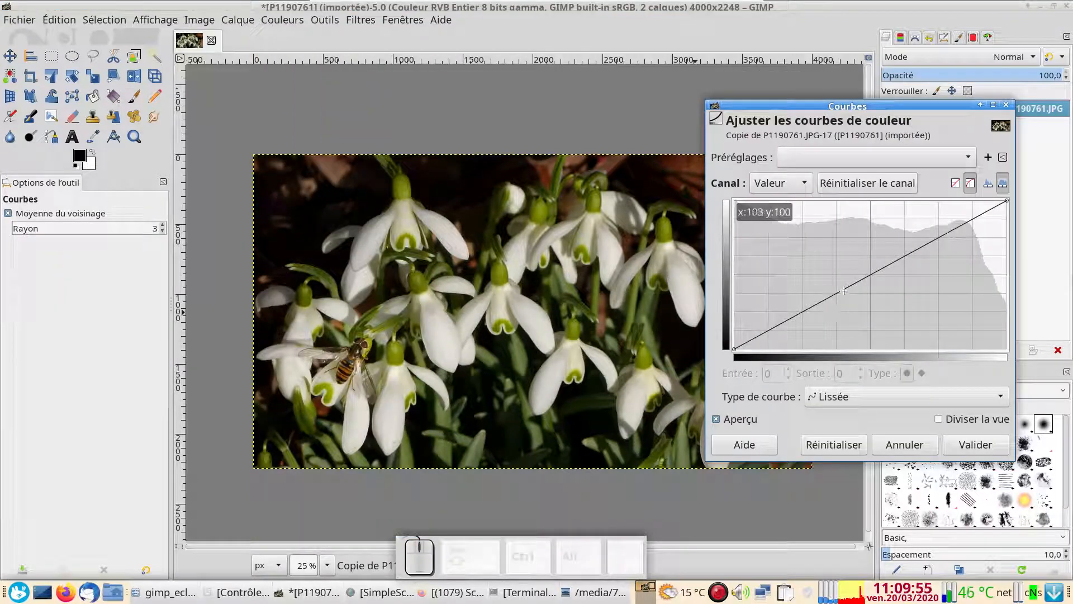
drag(835, 292, 838, 306)
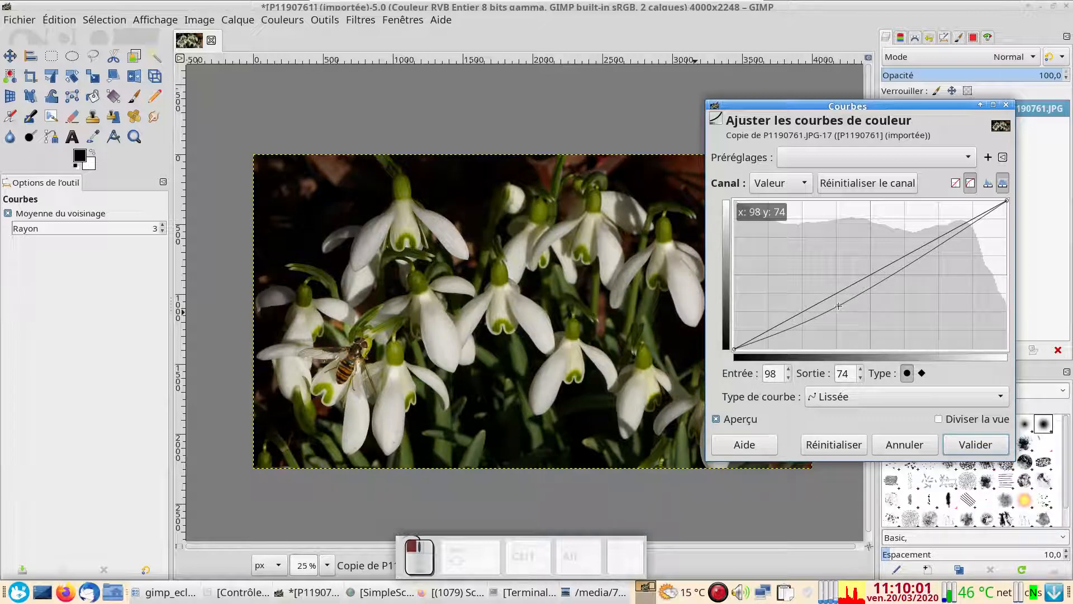
drag(838, 305, 838, 305)
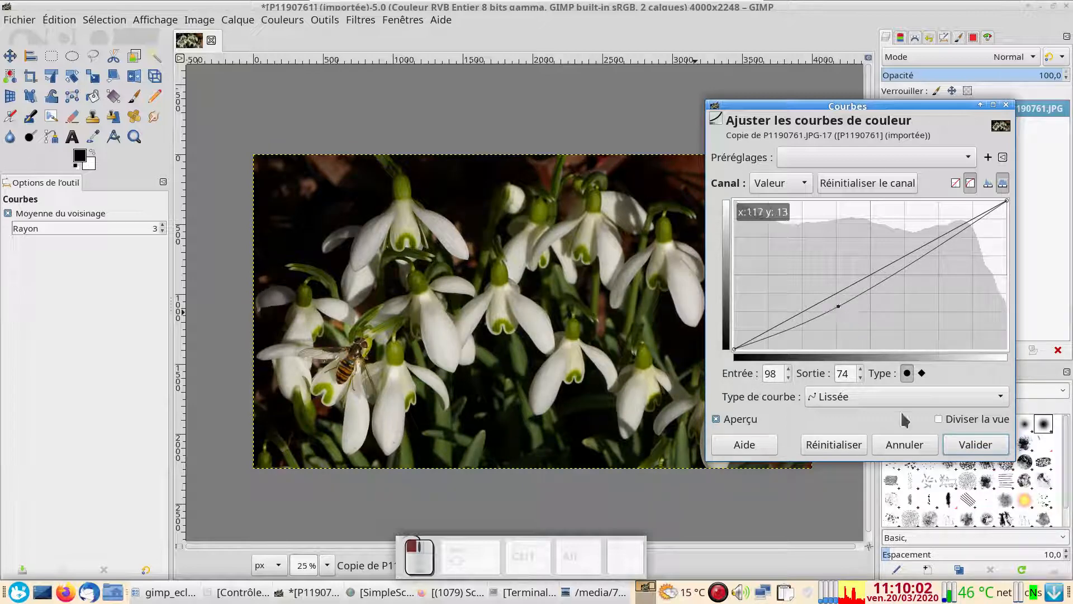
click(964, 444)
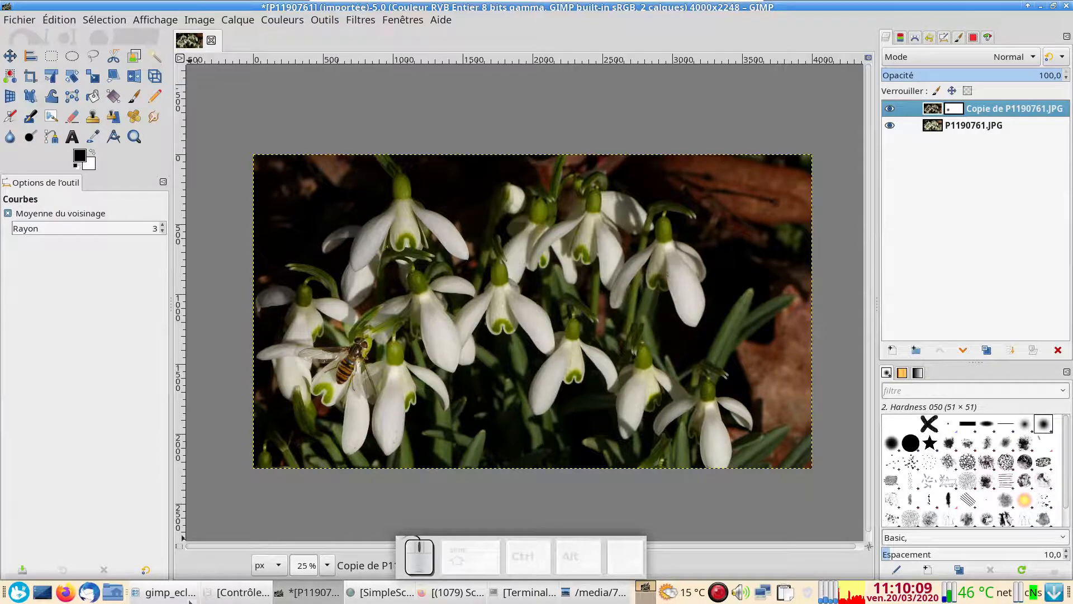
Compare P1190761.JPG with P1190761a.JPG in the image viewer from the gimp_eclaicir folder, then return to GIMP.
click(164, 592)
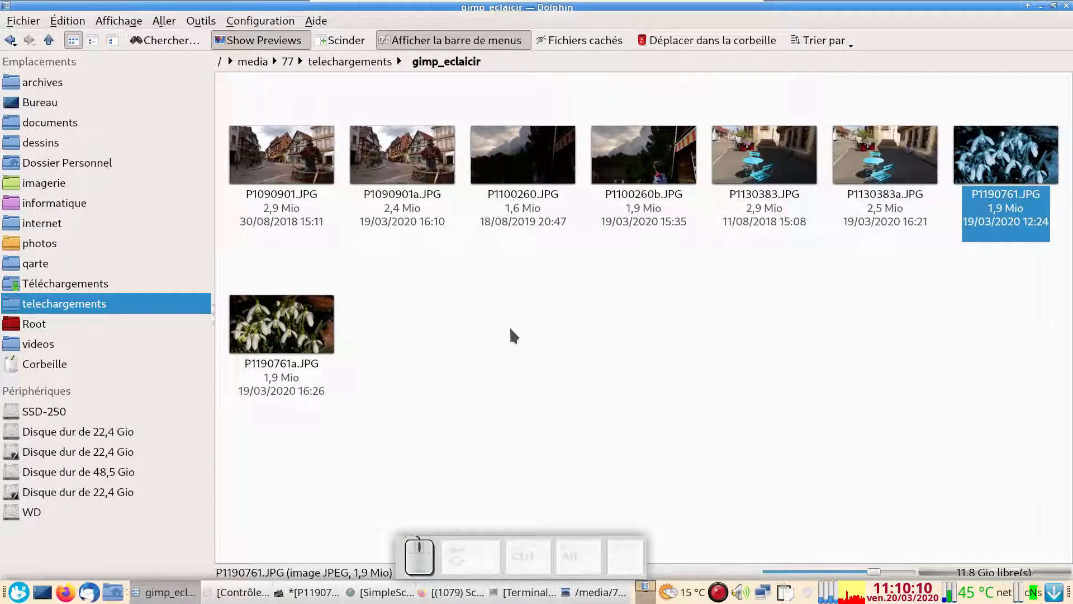
click(992, 168)
scroll(653, 324, down, 1)
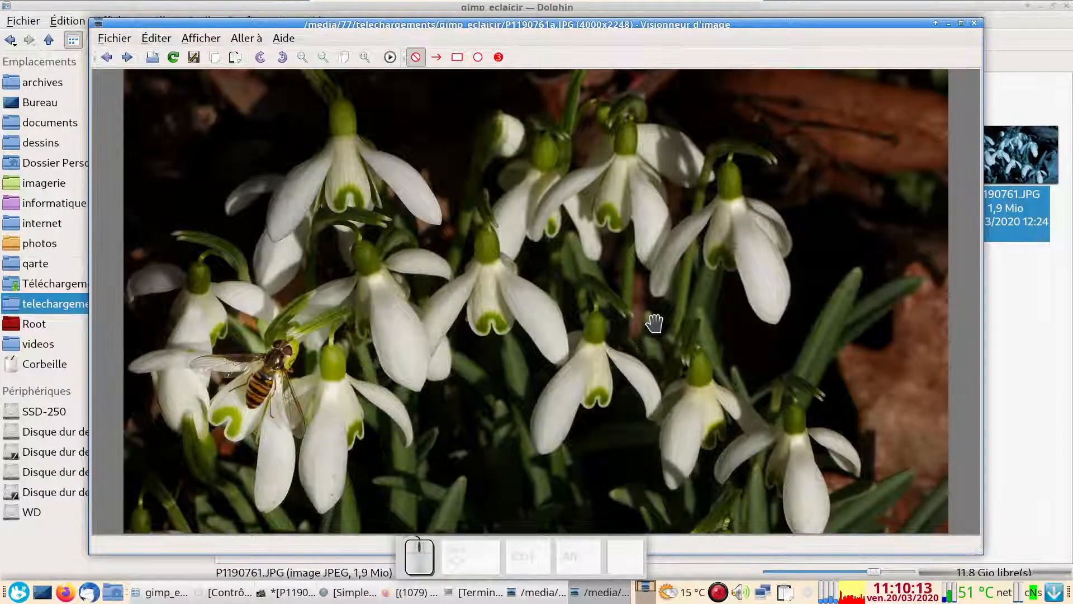
scroll(660, 321, up, 1)
scroll(664, 319, down, 1)
scroll(664, 319, up, 1)
click(974, 23)
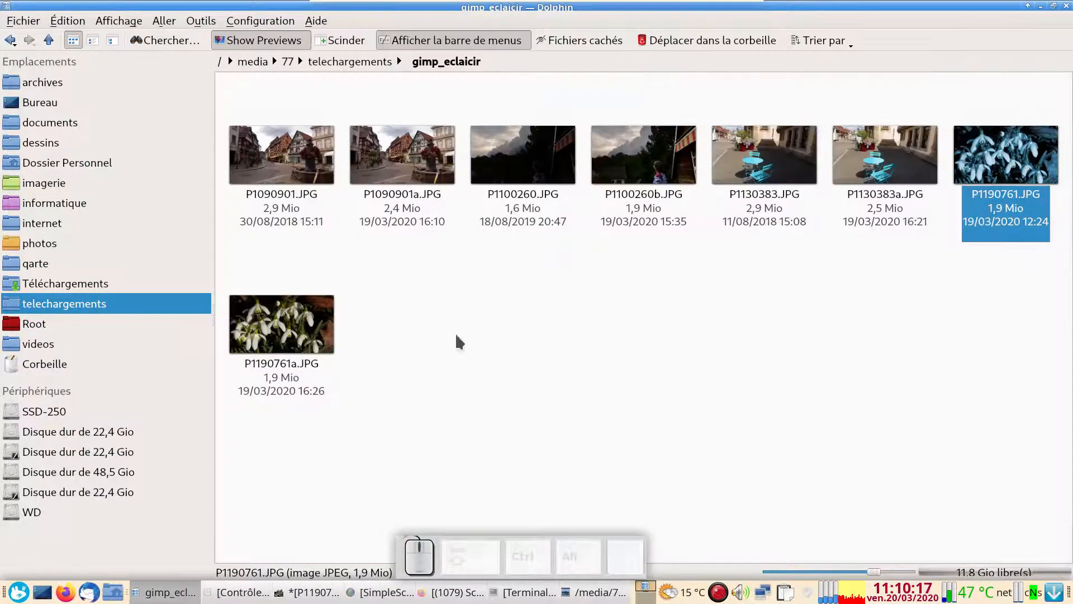
click(311, 592)
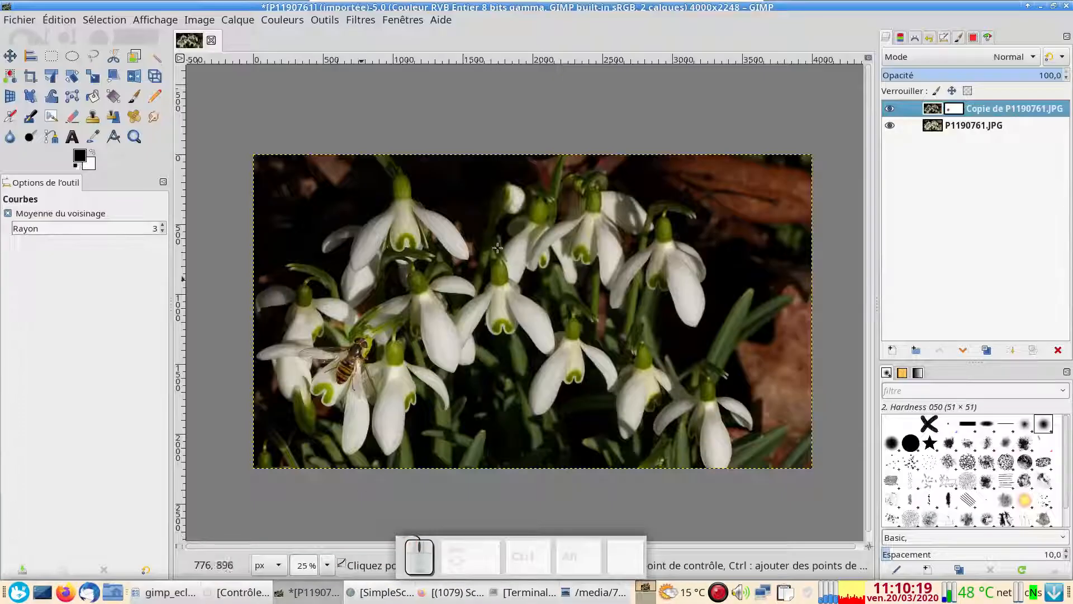
Raise the saturation of the original P1190761.JPG layer to 30,5 with Teinte-Saturation, keeping all colours selected.
click(928, 125)
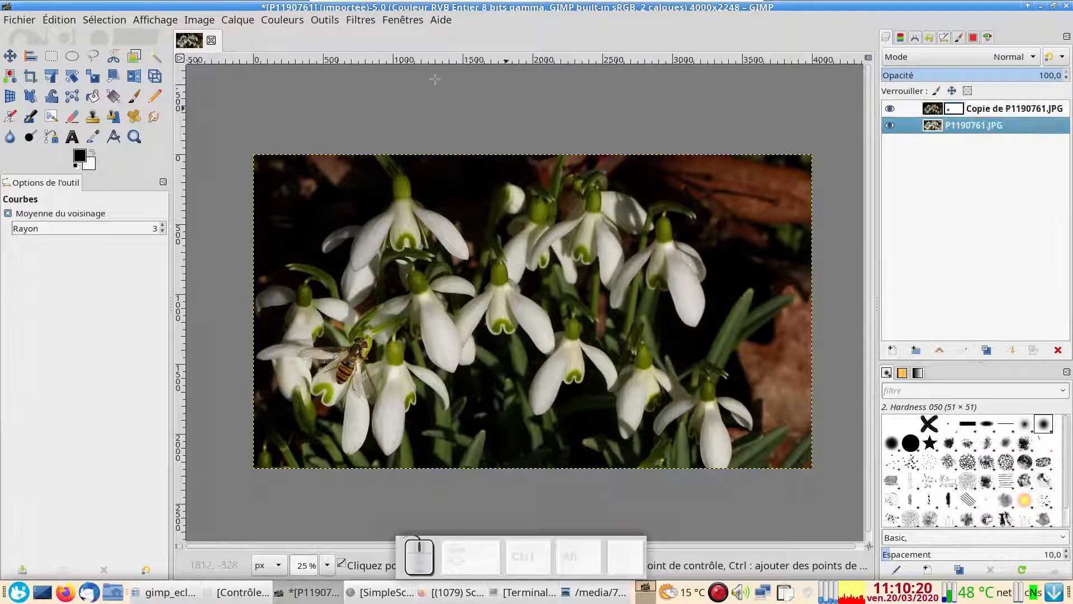
click(269, 21)
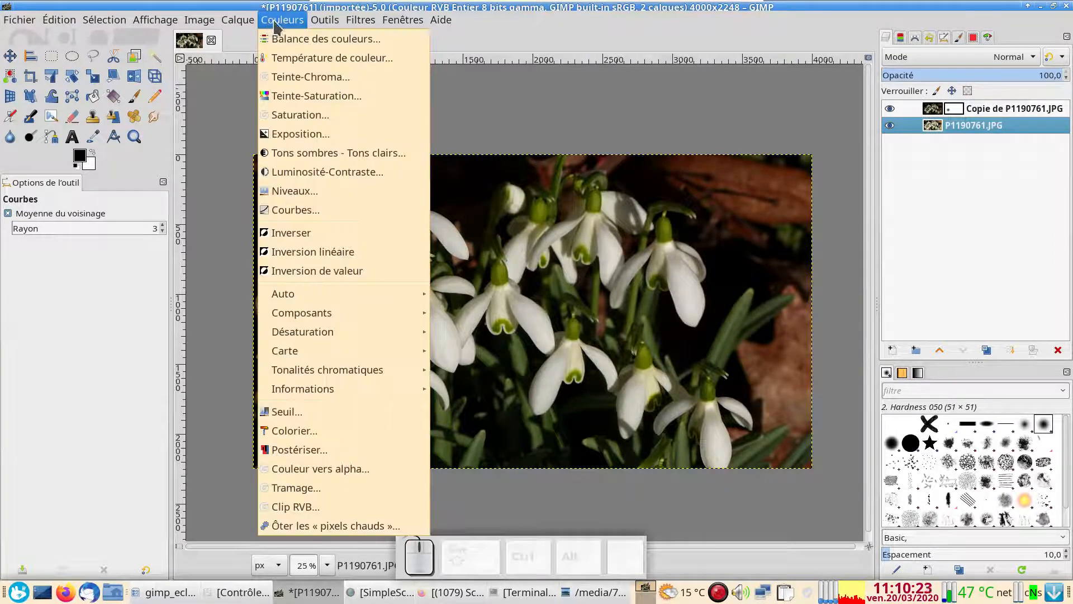
click(306, 100)
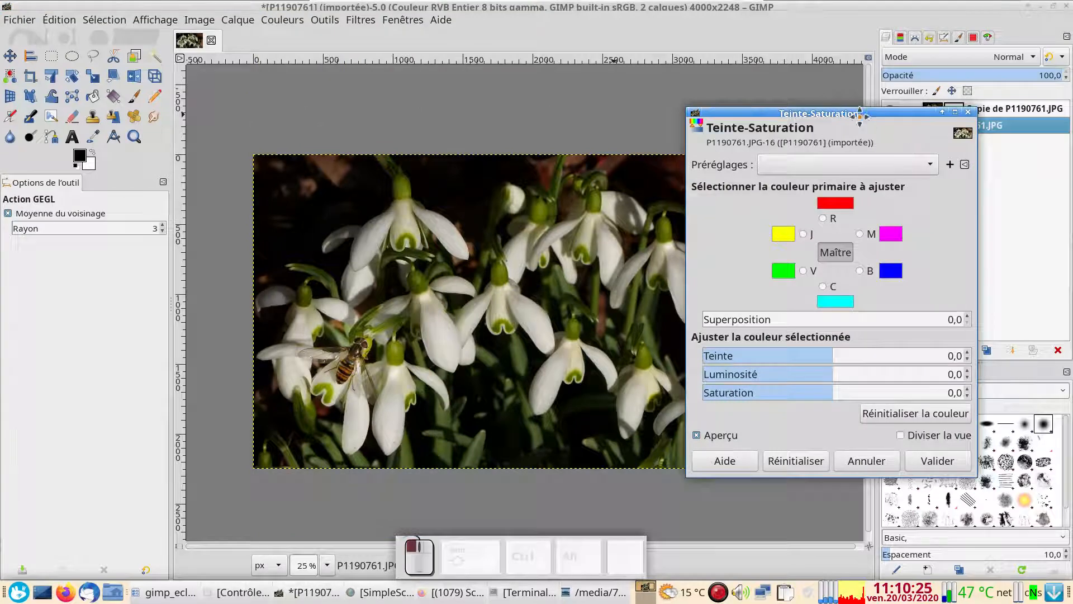
drag(899, 114, 933, 146)
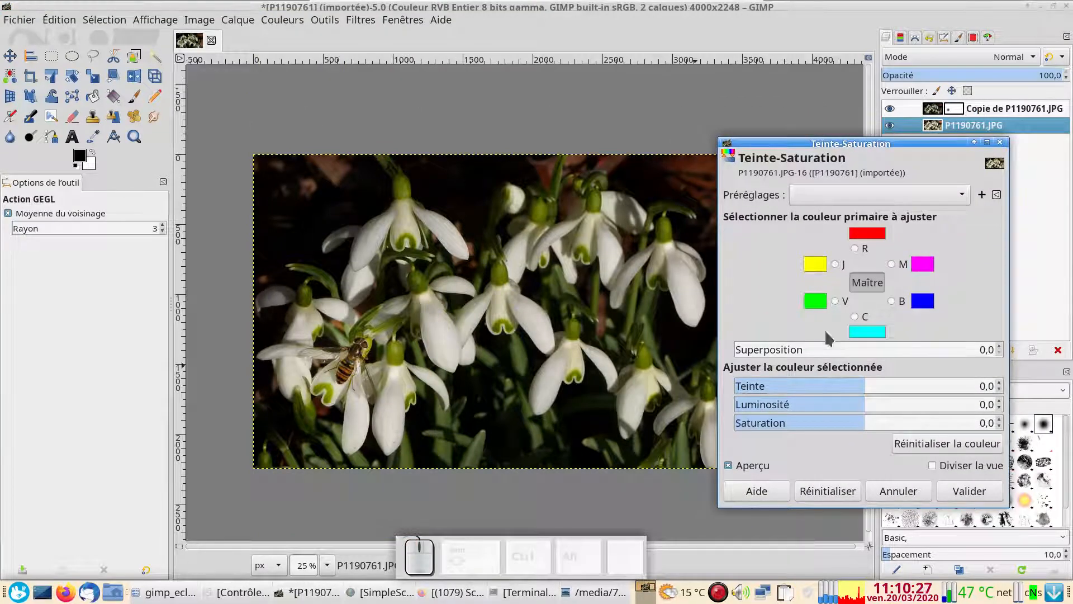
click(870, 425)
drag(870, 424, 905, 419)
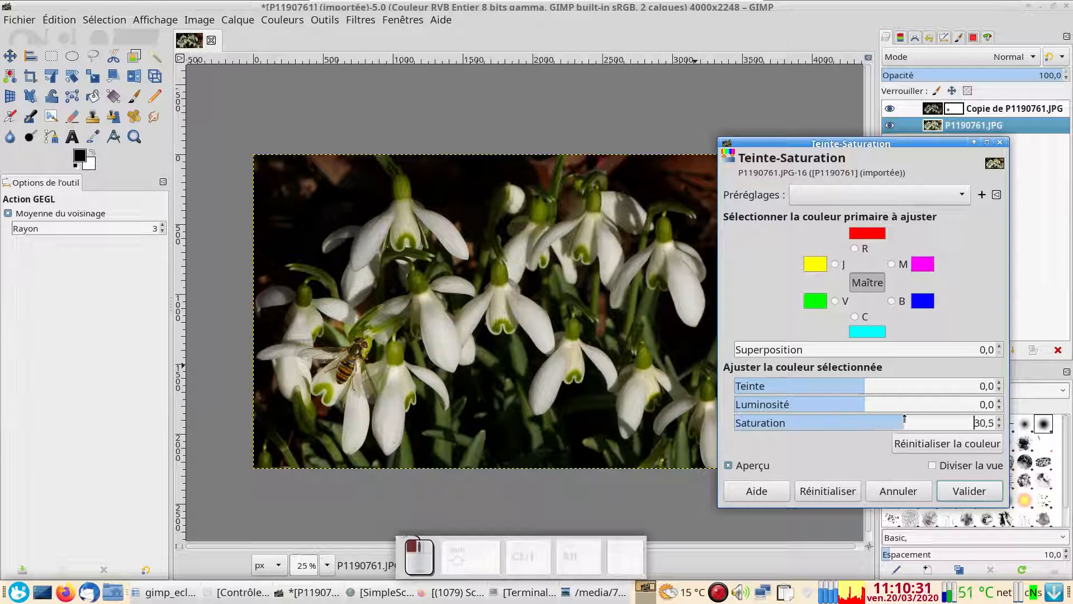
click(969, 491)
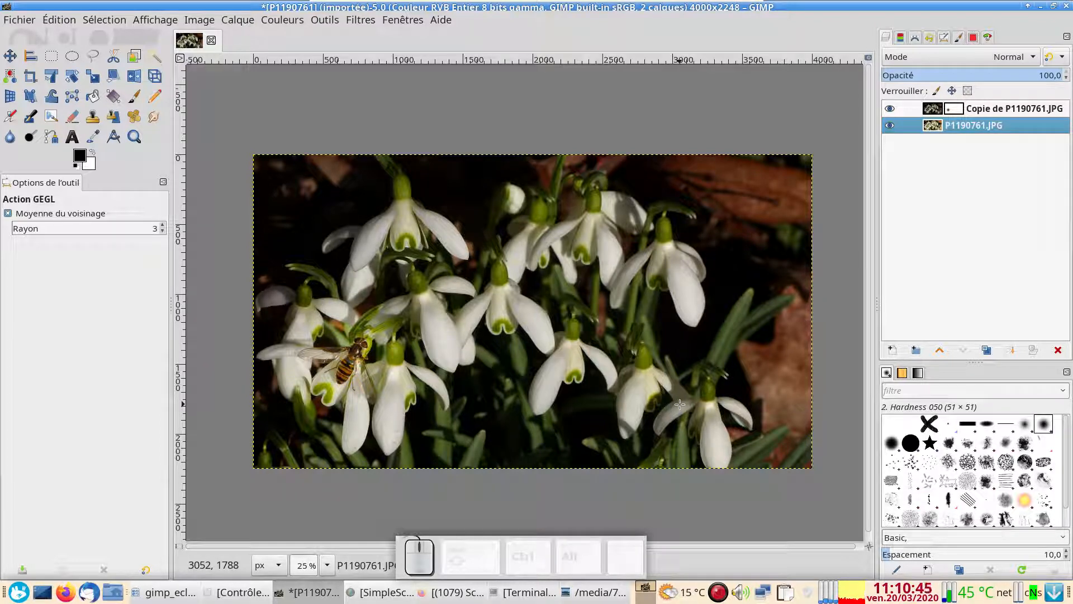
Close the P1190761 image without saving its changes and open P1090901.JPG from the gimp_eclaicir folder in GIMP.
click(210, 41)
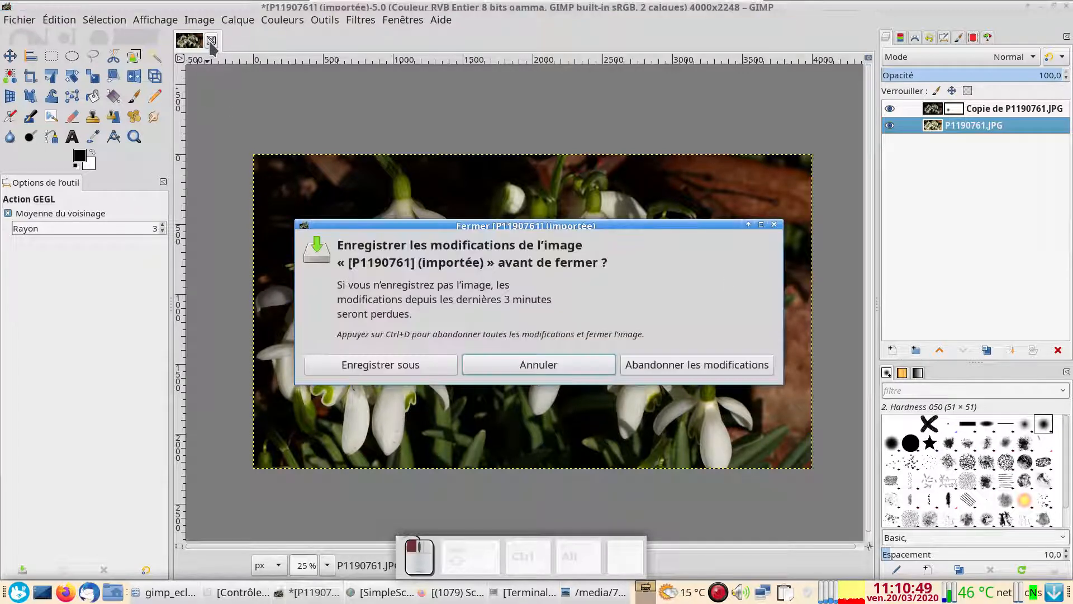
click(647, 364)
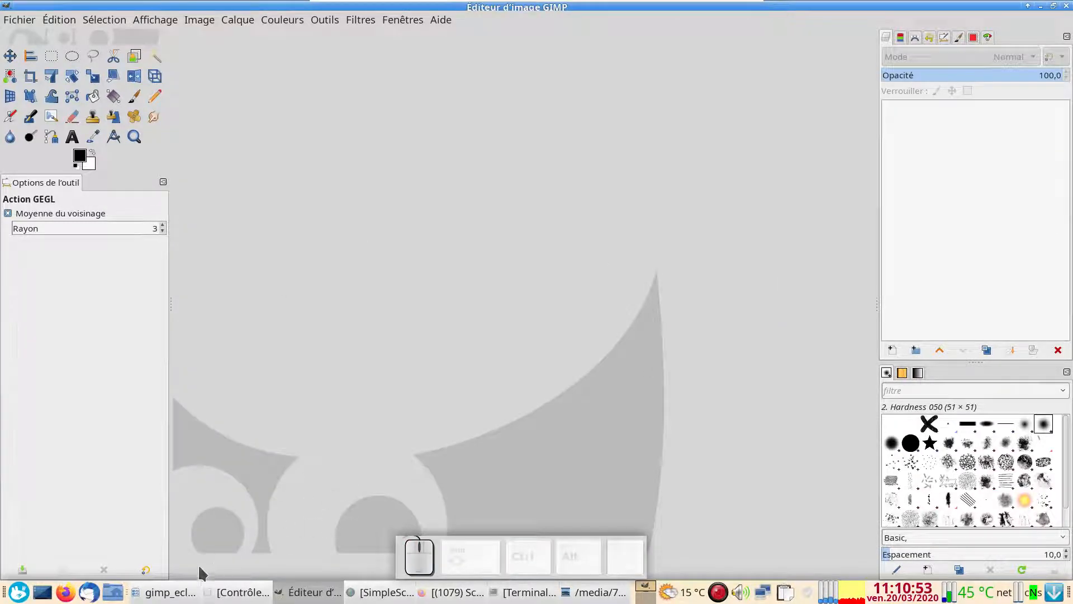
click(166, 592)
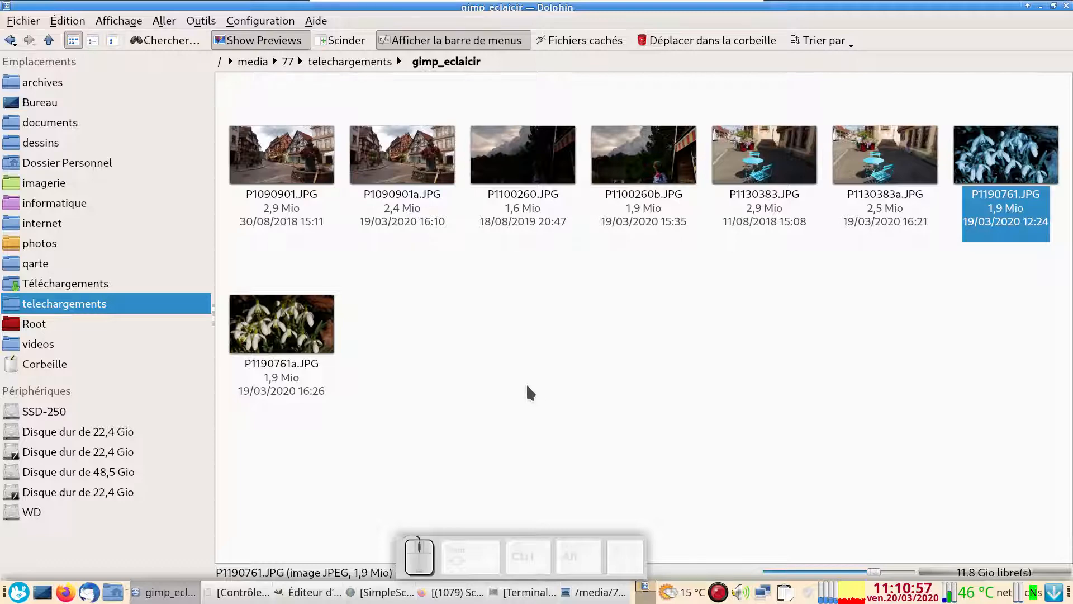
drag(293, 162, 396, 300)
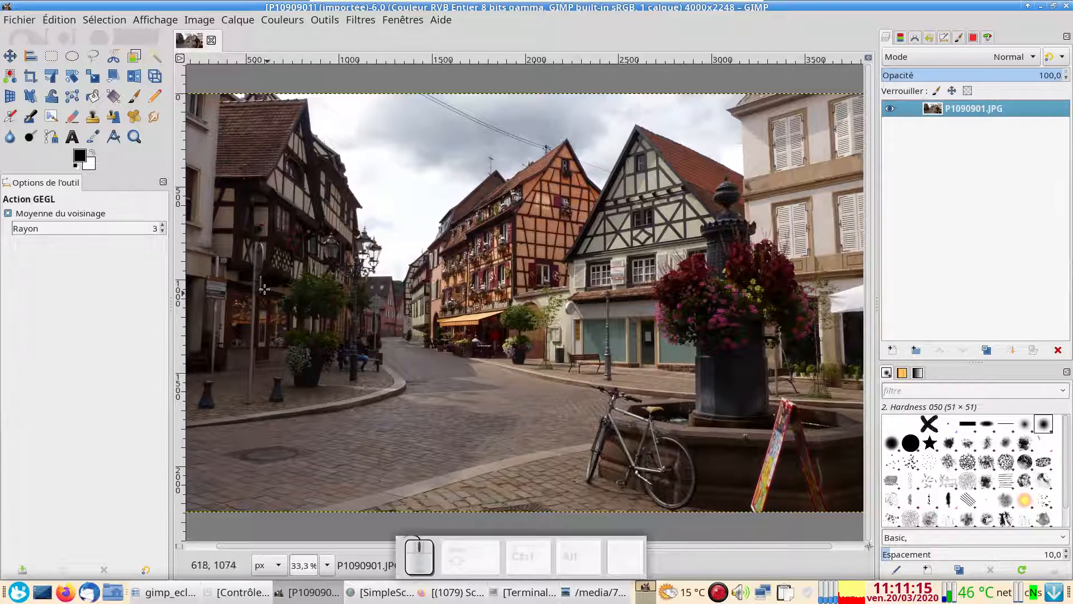
Duplicate the P1090901.JPG layer and hide the copy.
click(987, 351)
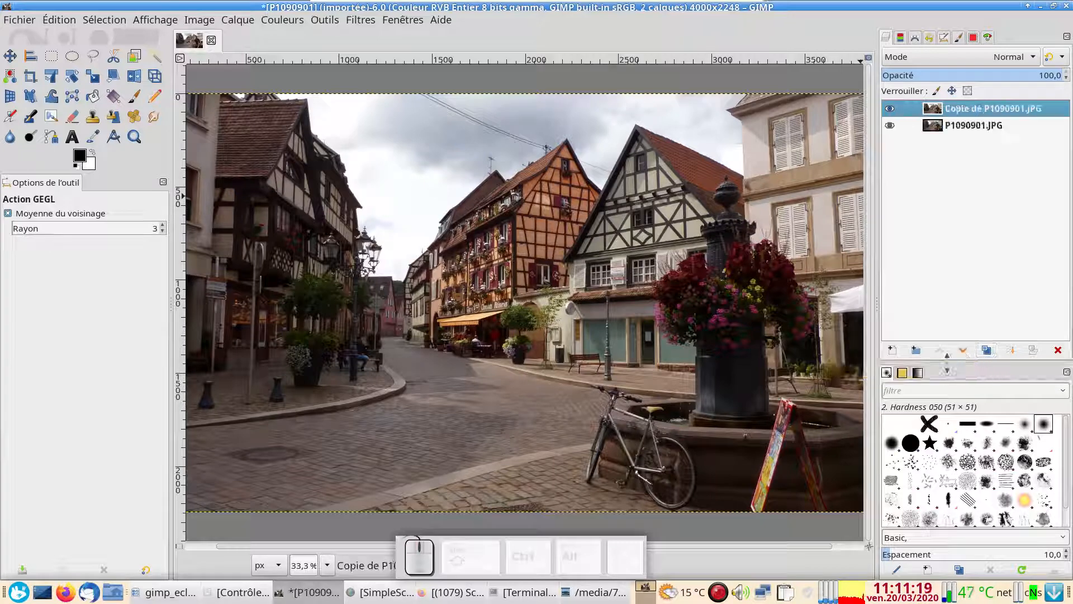
click(890, 110)
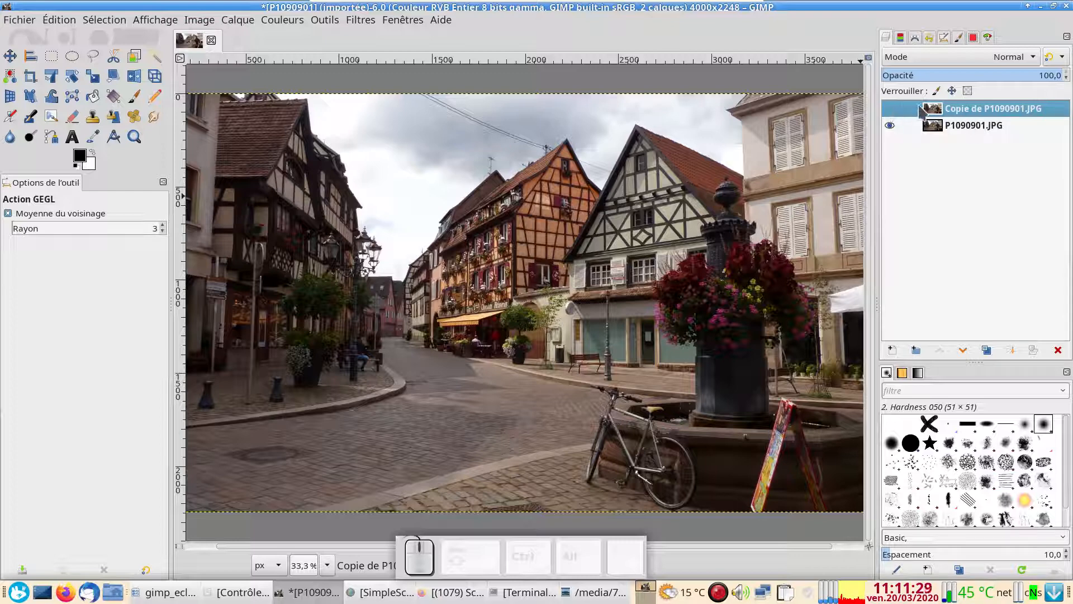
click(890, 110)
click(890, 111)
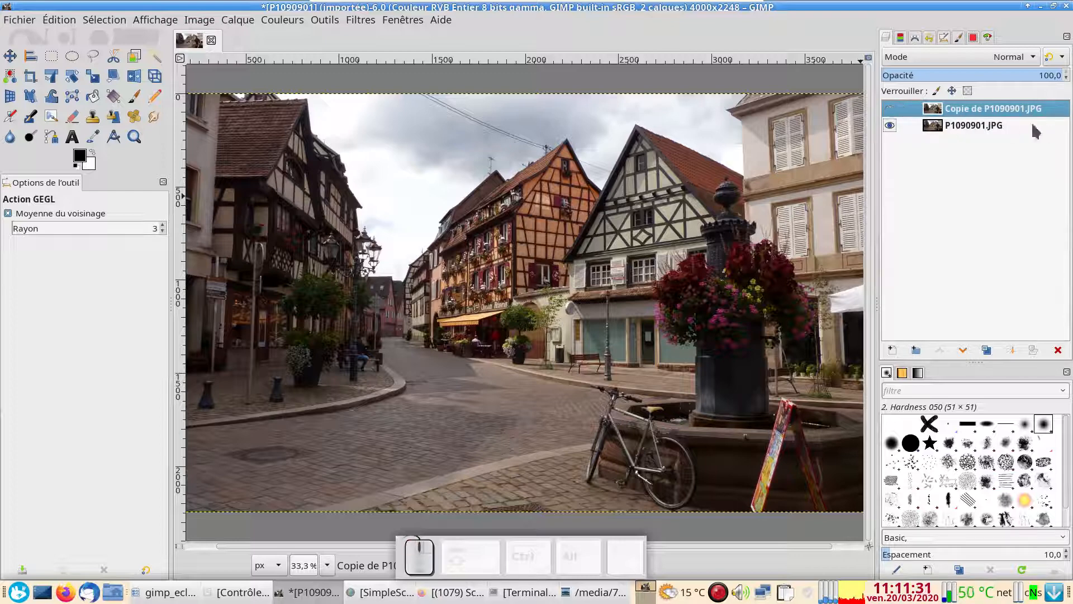
Brighten the original P1090901.JPG layer with Courbes, raising a Valeur curve point to input 114, output 170.
click(931, 130)
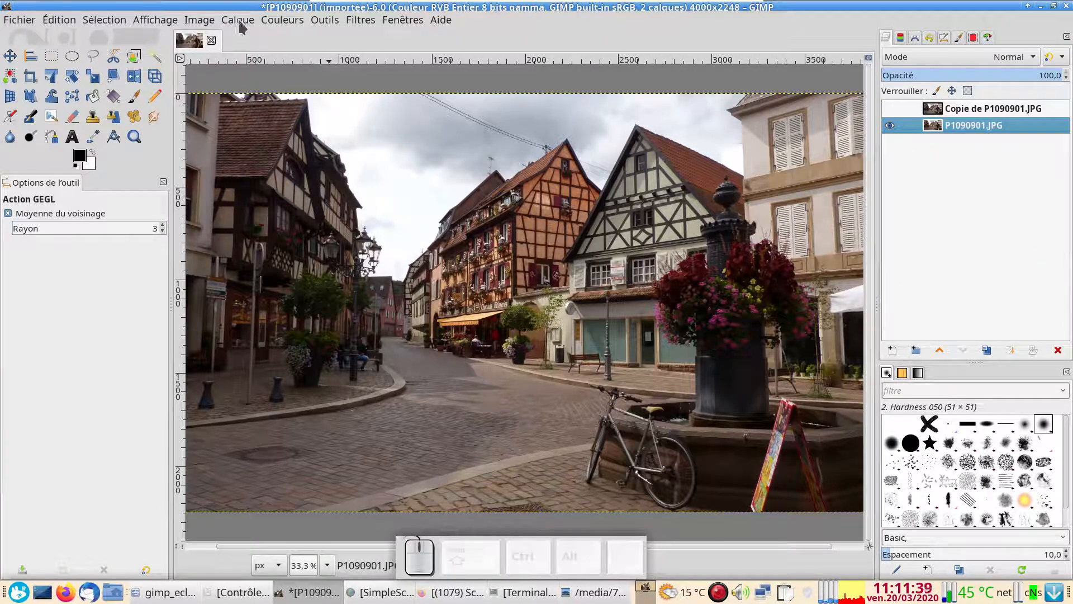
click(282, 20)
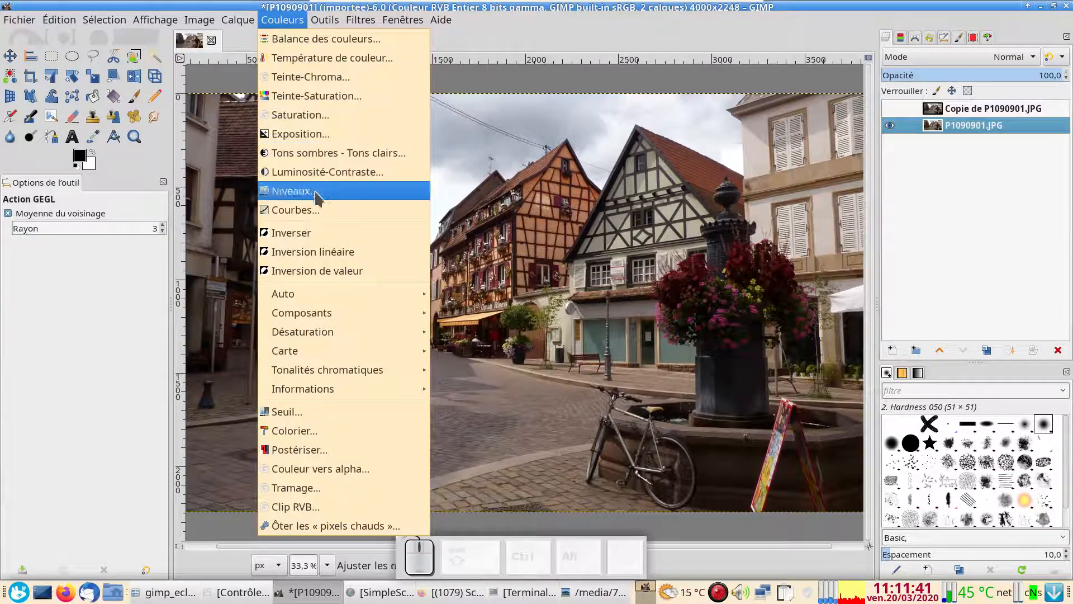
click(296, 208)
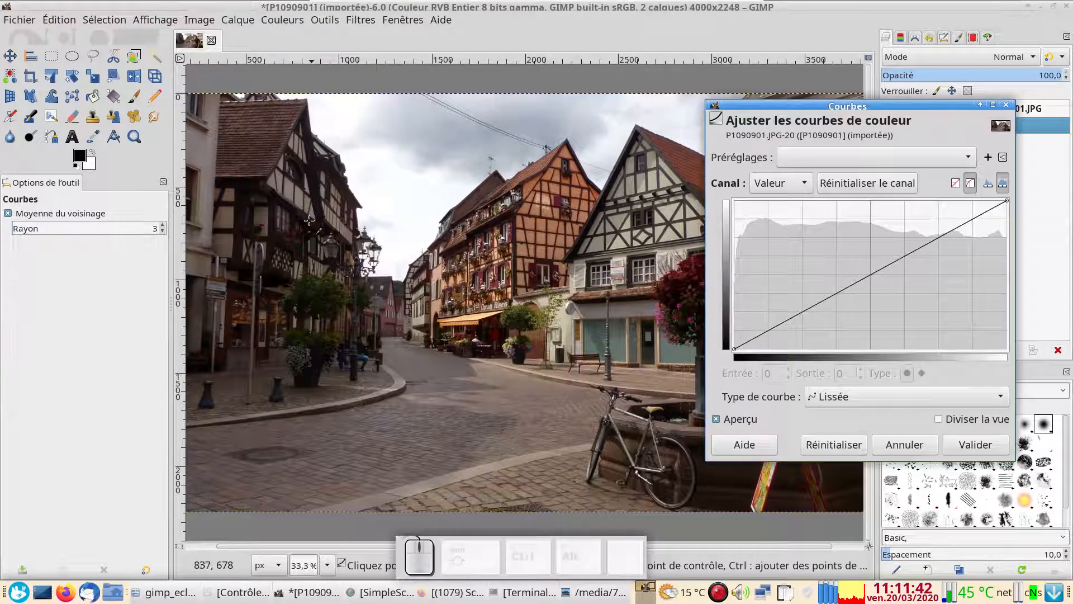
click(822, 300)
drag(822, 300, 856, 250)
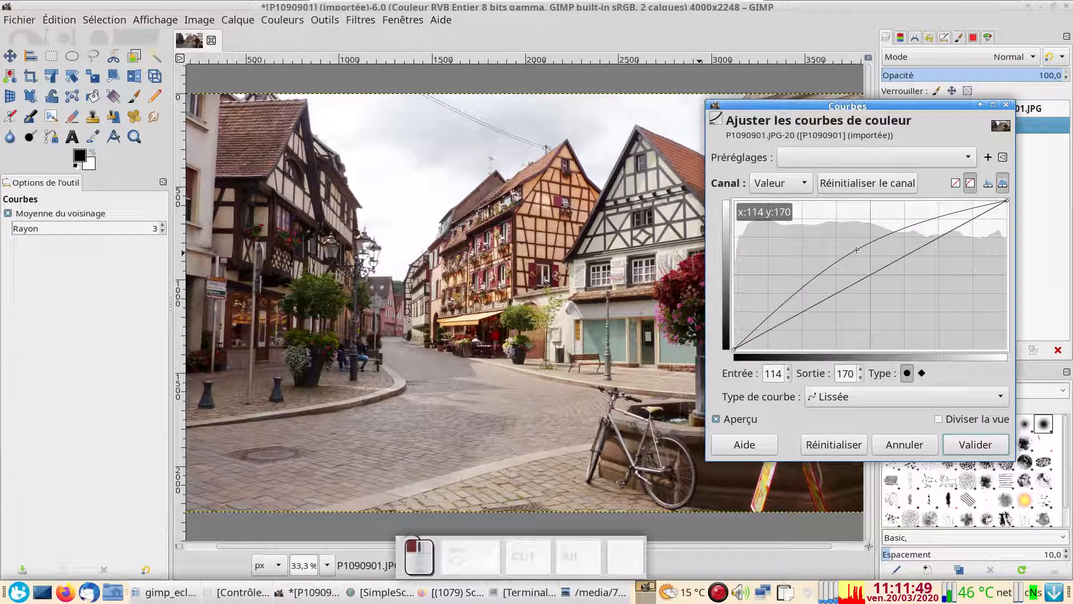
drag(791, 114, 433, 149)
click(647, 429)
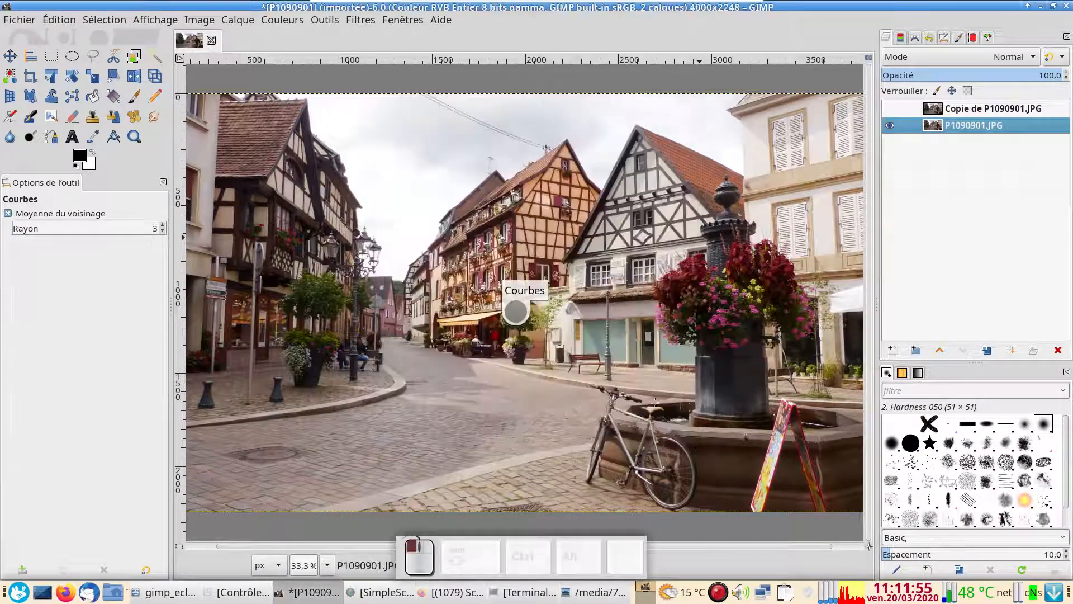
Show the Copie de P1090901.JPG layer and add a layer mask initialised to Blanc (opacité complète).
click(890, 110)
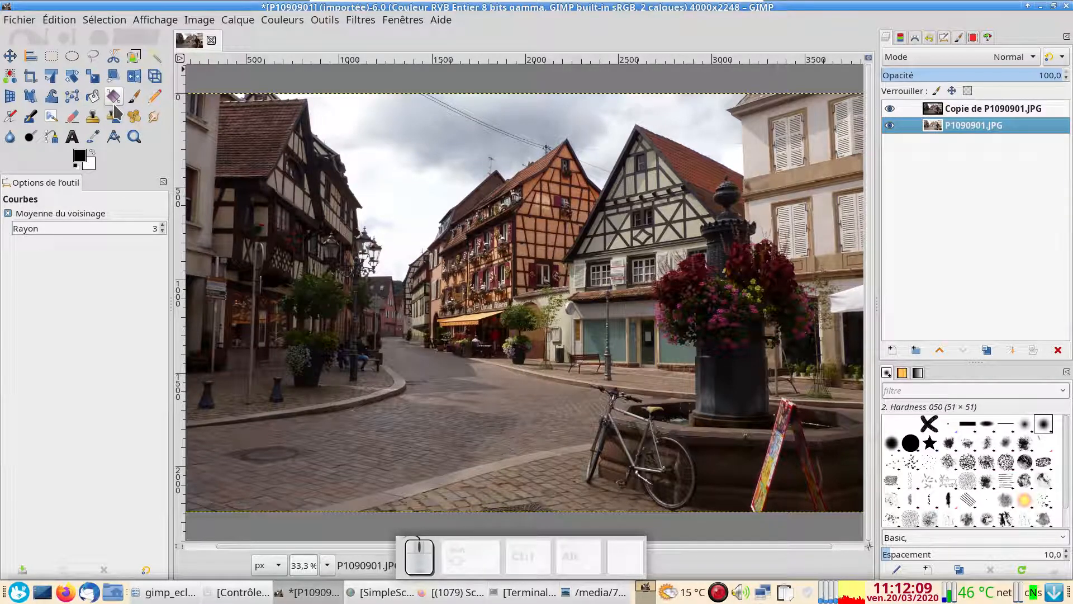
key(a)
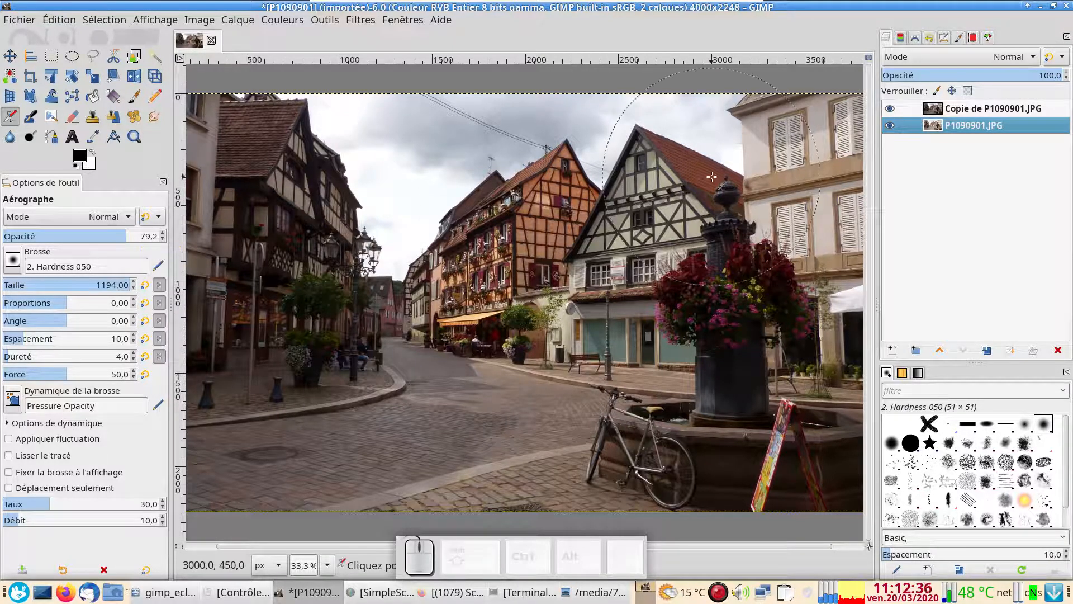
click(930, 114)
right_click(930, 113)
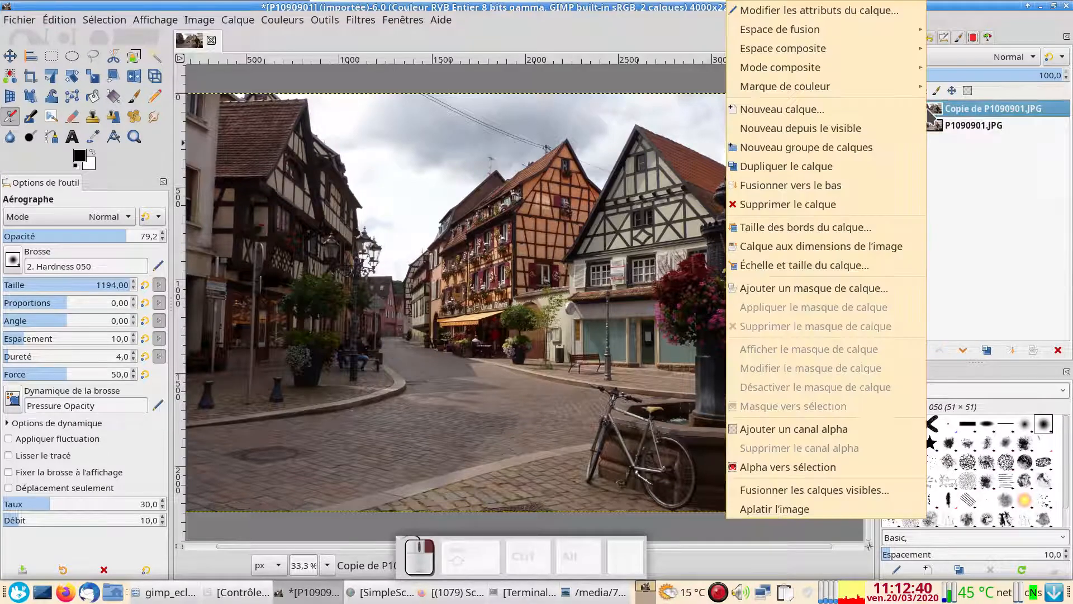
click(830, 282)
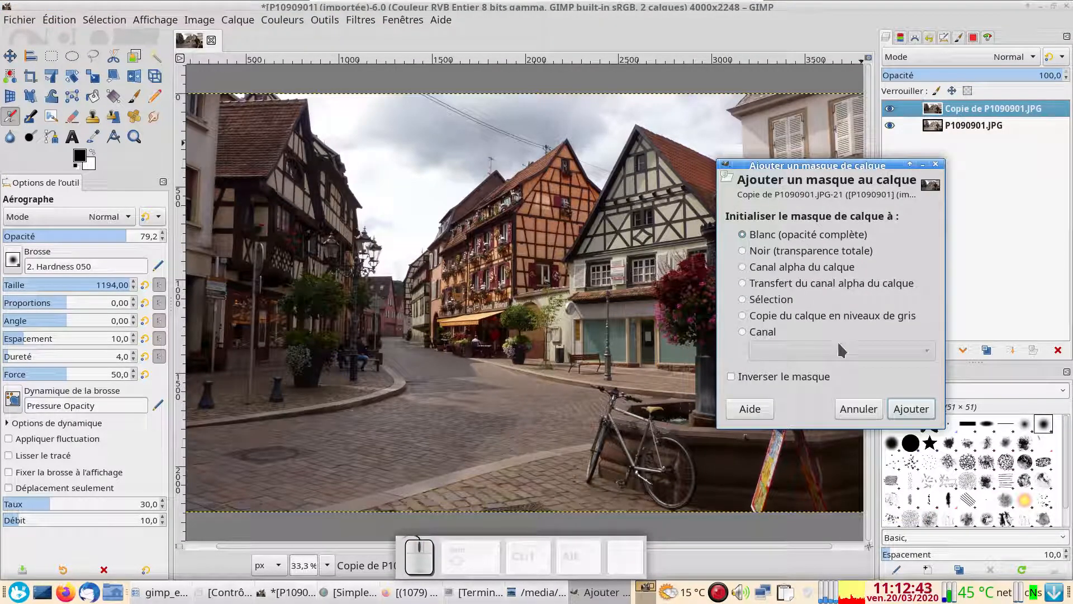
click(911, 408)
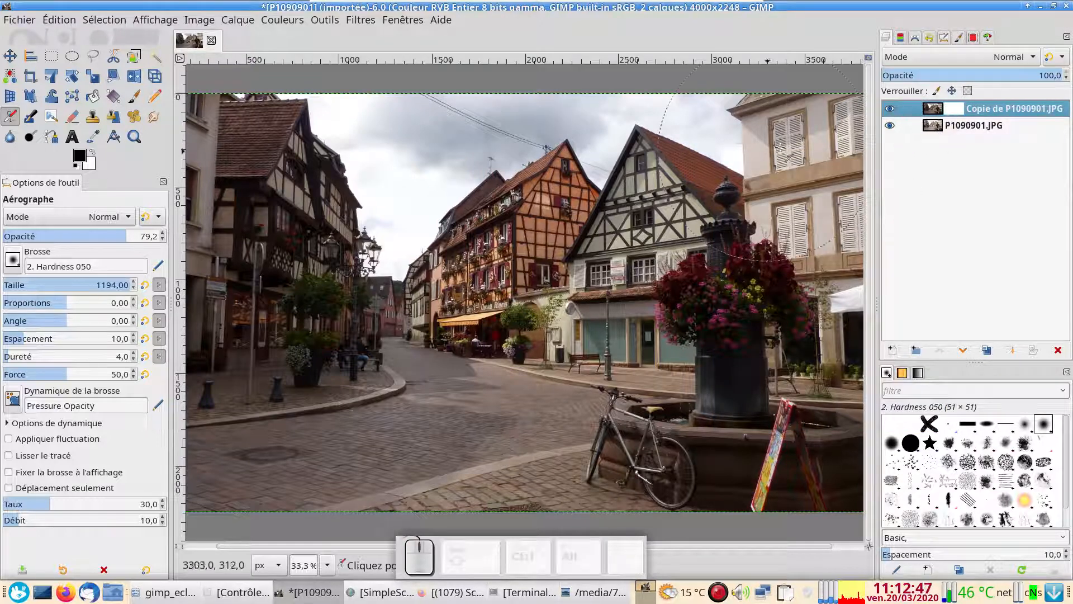
Paint the copy's mask black with the Aérographe at 100 opacity over the photo's dark left-hand houses, and check the mask alone.
click(960, 114)
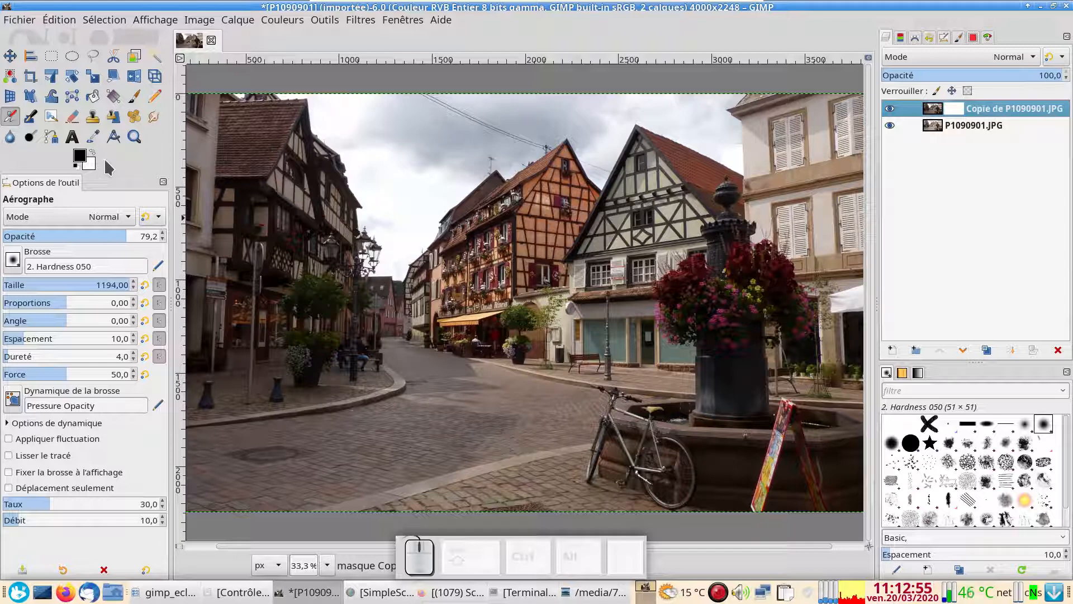
key(d)
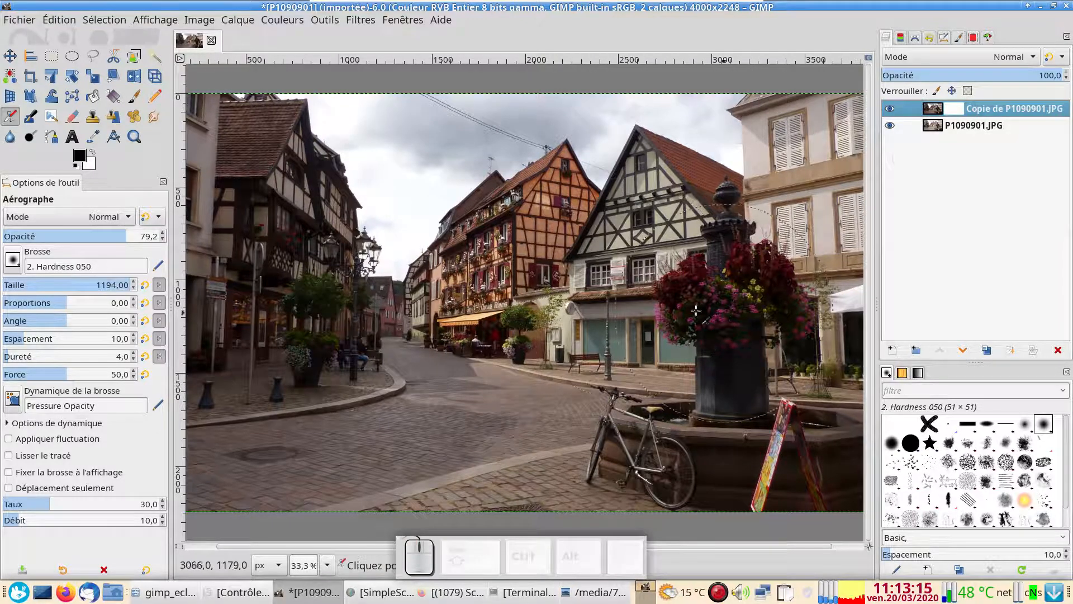
mouse_move(284, 224)
mouse_down()
mouse_move(275, 261)
mouse_move(282, 204)
mouse_move(300, 280)
mouse_move(306, 233)
mouse_move(294, 289)
mouse_move(286, 221)
mouse_move(294, 280)
mouse_move(294, 262)
mouse_move(269, 238)
mouse_move(269, 307)
mouse_move(261, 220)
mouse_move(280, 296)
mouse_move(293, 200)
mouse_move(281, 312)
mouse_move(263, 254)
mouse_move(276, 298)
mouse_up()
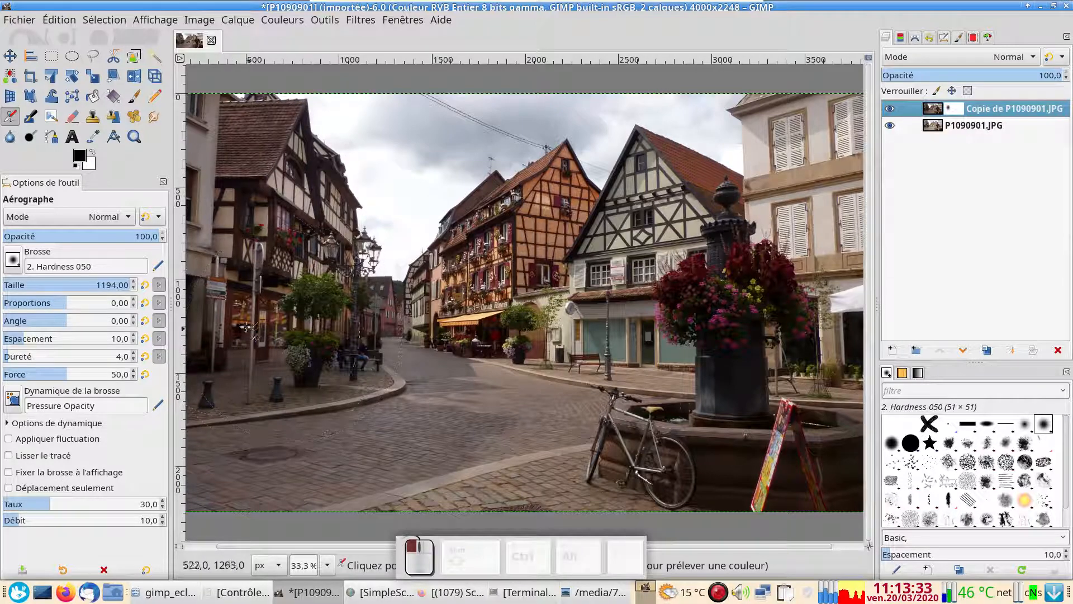
mouse_move(245, 327)
mouse_down()
mouse_move(276, 319)
mouse_move(271, 306)
mouse_move(319, 301)
mouse_move(311, 369)
mouse_move(322, 276)
mouse_move(281, 169)
mouse_move(300, 207)
mouse_move(296, 250)
mouse_move(290, 192)
mouse_up()
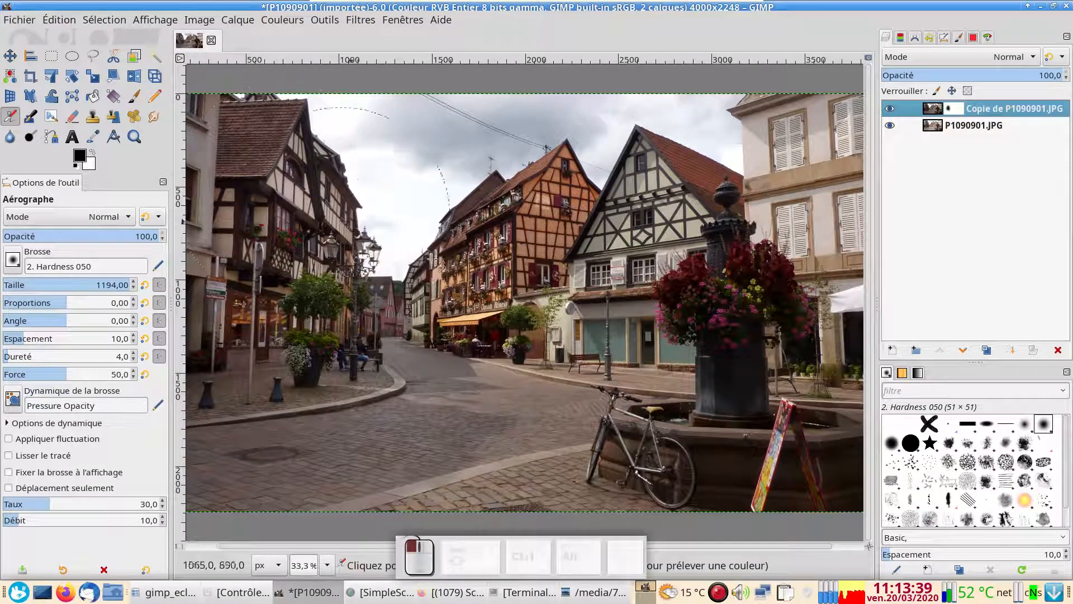
ctrl+alt+click(954, 111)
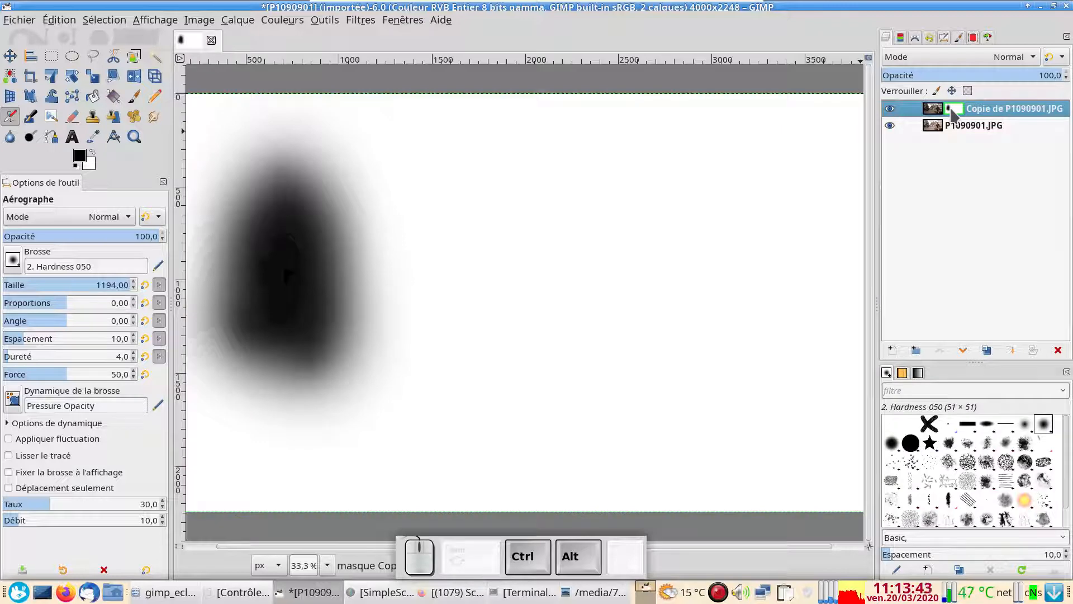
ctrl+alt+click(951, 110)
Airbrush the copy's mask in black over the fountain and its red flowers, and check the painted mask.
click(928, 110)
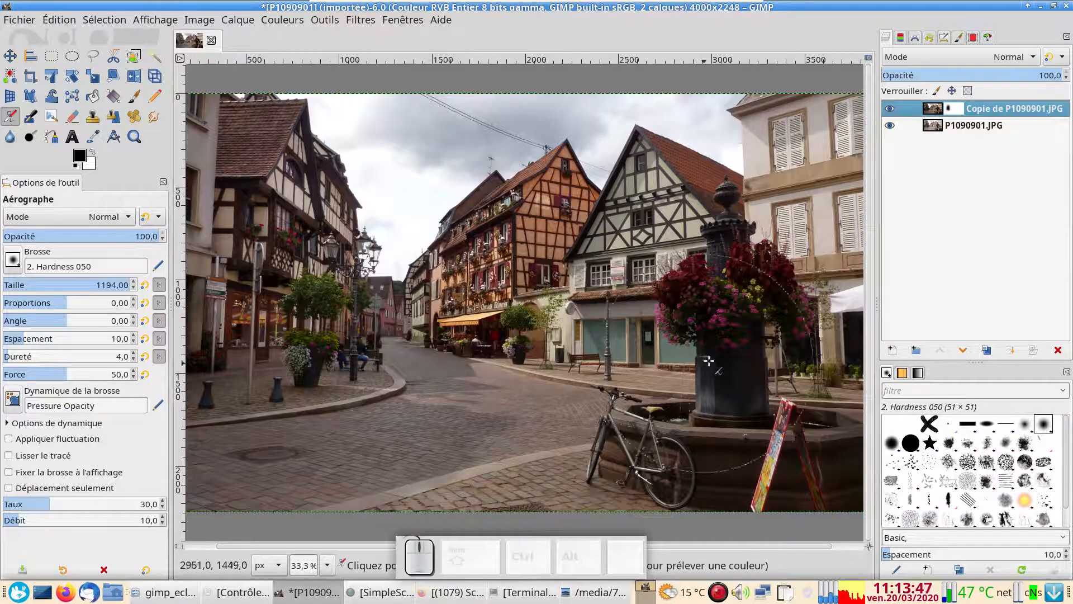
mouse_move(702, 272)
mouse_down()
mouse_move(715, 309)
mouse_move(744, 305)
mouse_move(758, 282)
mouse_move(771, 296)
mouse_move(766, 276)
mouse_move(801, 319)
mouse_move(757, 292)
mouse_move(734, 366)
mouse_move(716, 348)
mouse_move(736, 355)
mouse_move(728, 281)
mouse_move(724, 475)
mouse_move(718, 461)
mouse_move(700, 474)
mouse_move(661, 470)
mouse_move(715, 474)
mouse_move(731, 463)
mouse_move(741, 487)
mouse_move(800, 482)
mouse_move(791, 494)
mouse_move(789, 477)
mouse_move(844, 463)
mouse_move(749, 377)
mouse_move(731, 304)
mouse_move(710, 290)
mouse_move(716, 262)
mouse_move(751, 291)
mouse_up()
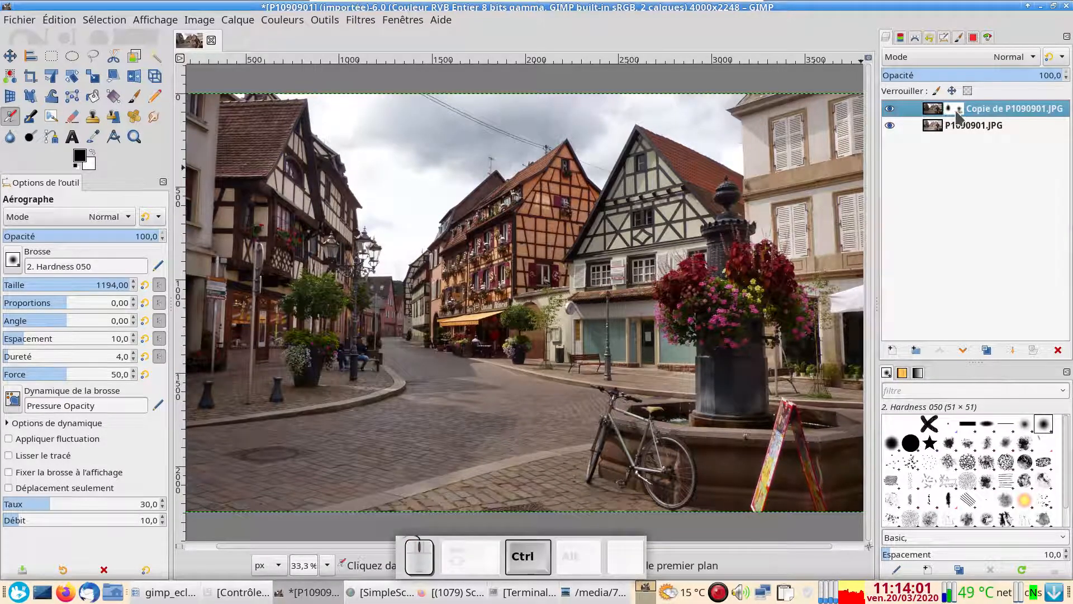
ctrl+alt+click(957, 112)
ctrl+alt+click(958, 111)
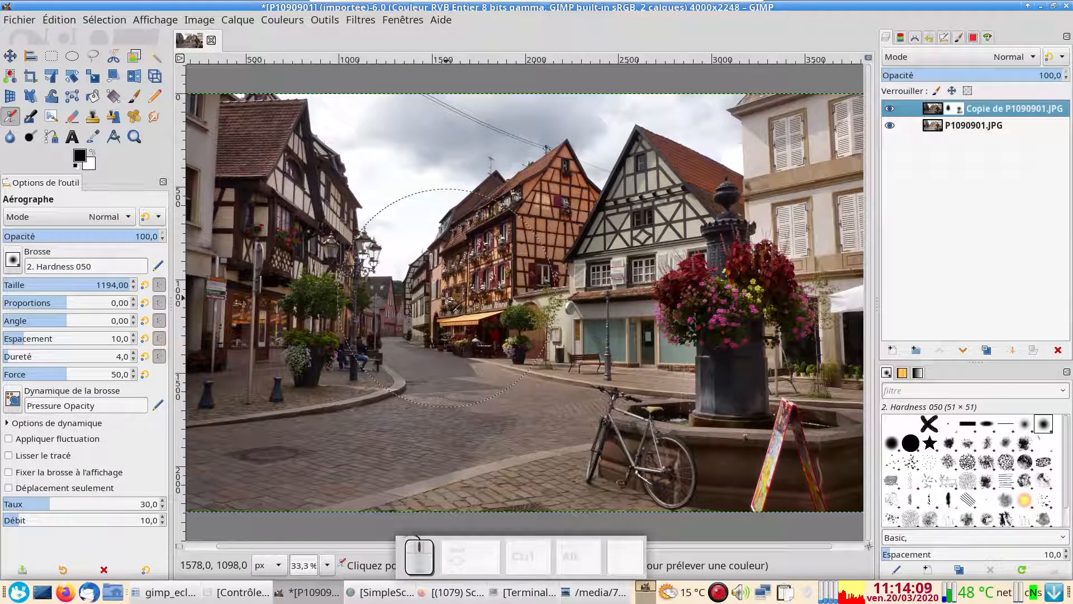
Open P1090901.JPG from the gimp_eclaicir folder in the image viewer and compare the P1090901 and P1100260 originals with their brightened versions.
click(159, 592)
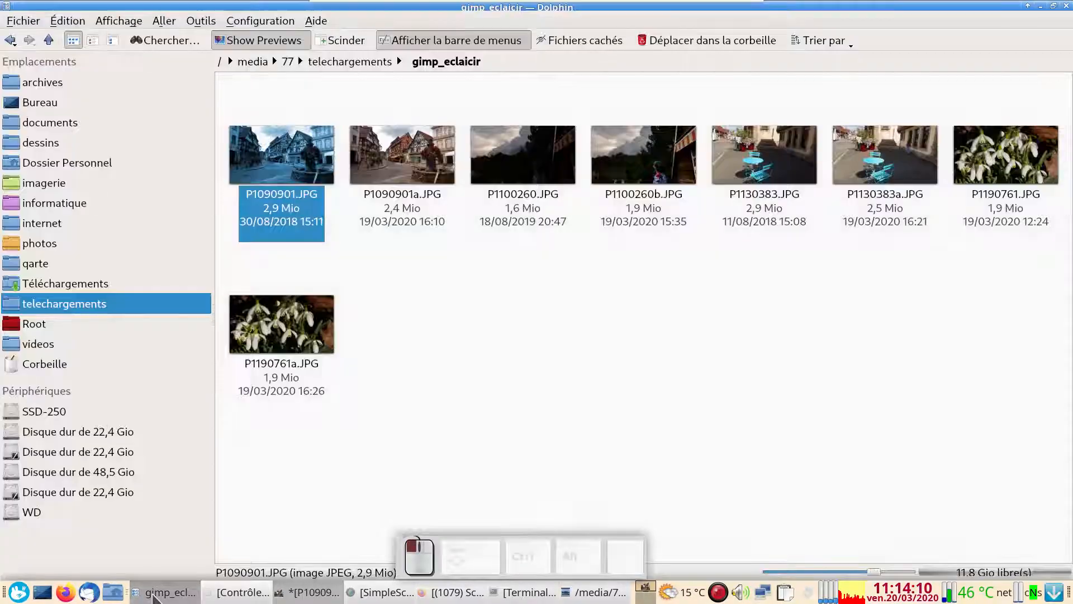
click(271, 158)
scroll(360, 265, down, 1)
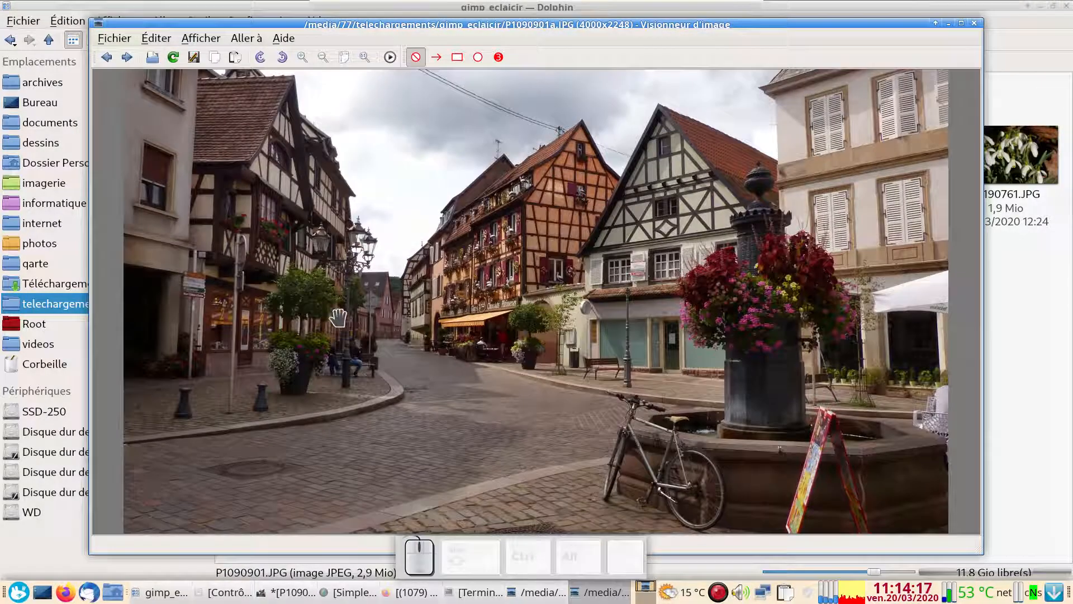
scroll(353, 315, down, 1)
scroll(353, 315, down, 1)
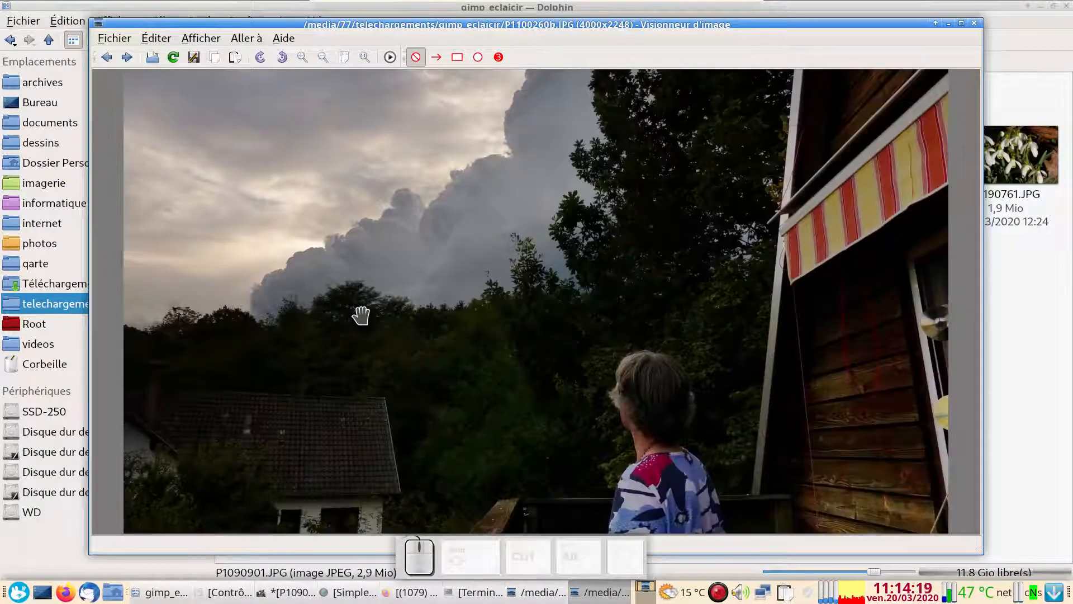
Compare P1130383.JPG with its brightened version P1130383a.JPG in the image viewer.
scroll(360, 315, down, 1)
scroll(360, 315, down, 1)
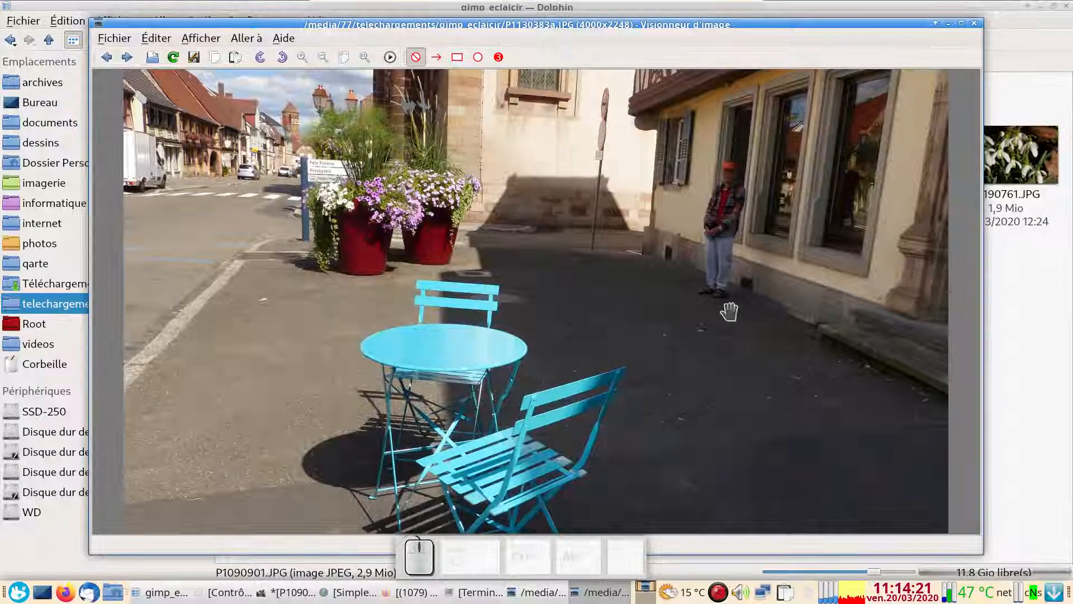
scroll(777, 258, up, 1)
scroll(668, 298, down, 1)
scroll(670, 298, up, 2)
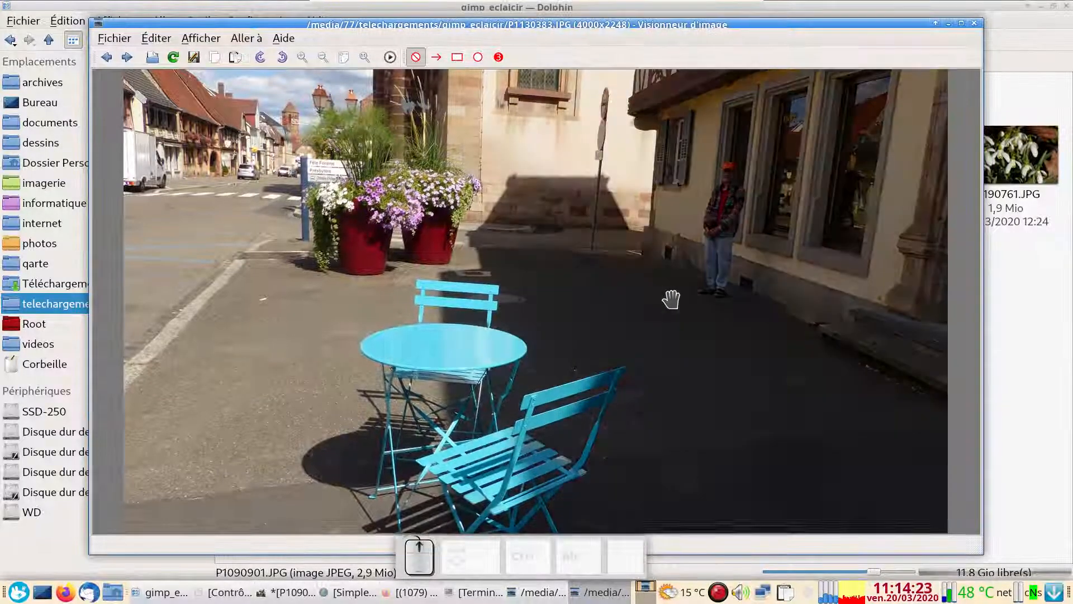
scroll(671, 299, down, 1)
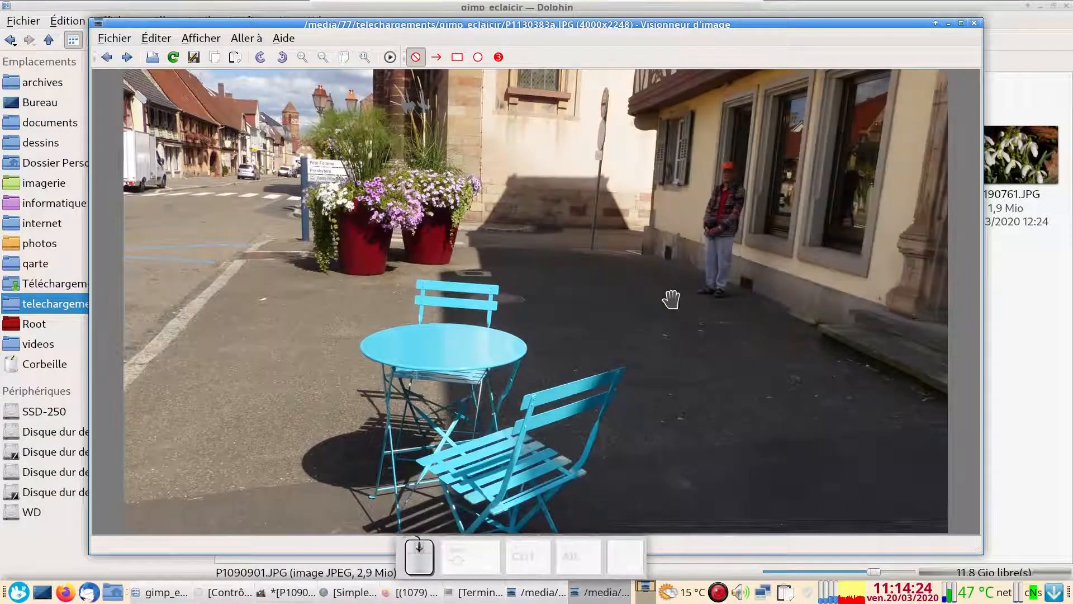
Compare P1190761.JPG with P1190761a.JPG, recheck the village street photo, and close the image viewer.
scroll(671, 299, down, 1)
scroll(670, 299, down, 1)
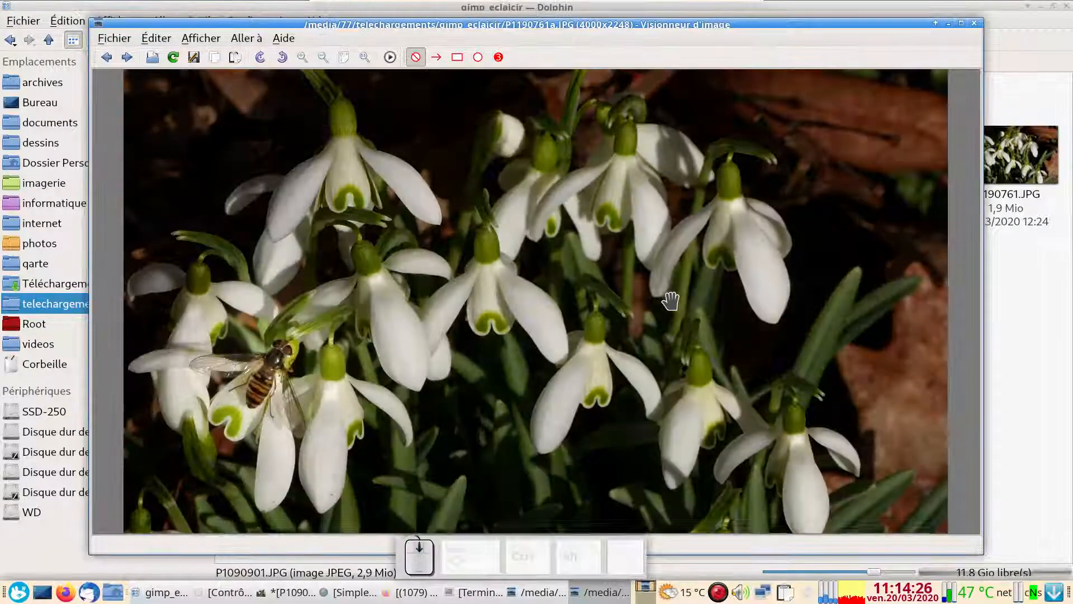
scroll(670, 301, up, 1)
scroll(671, 300, down, 1)
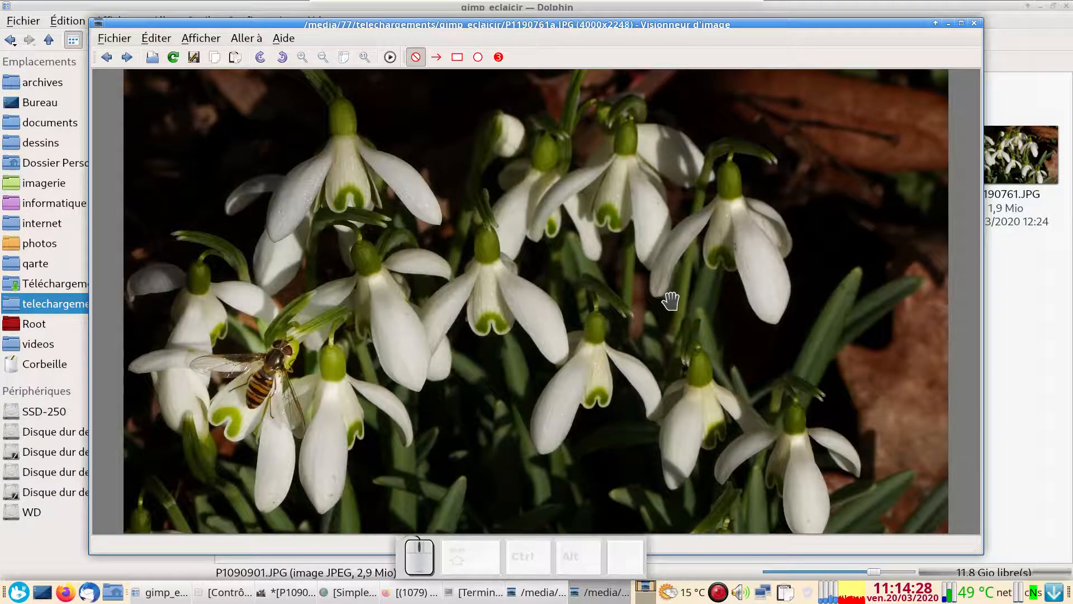
scroll(670, 301, up, 2)
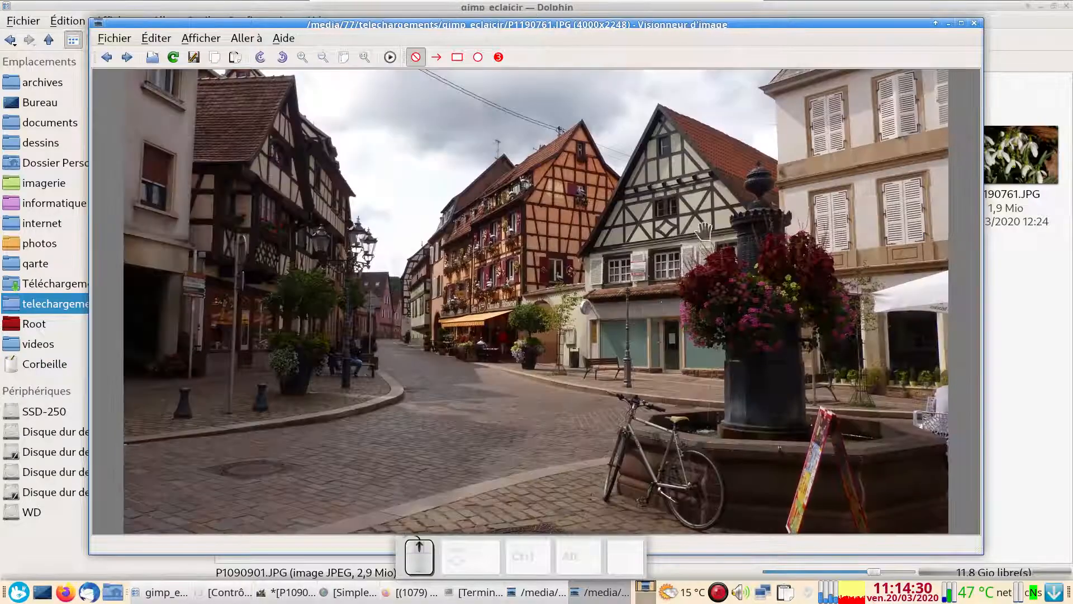
scroll(704, 231, down, 1)
click(973, 23)
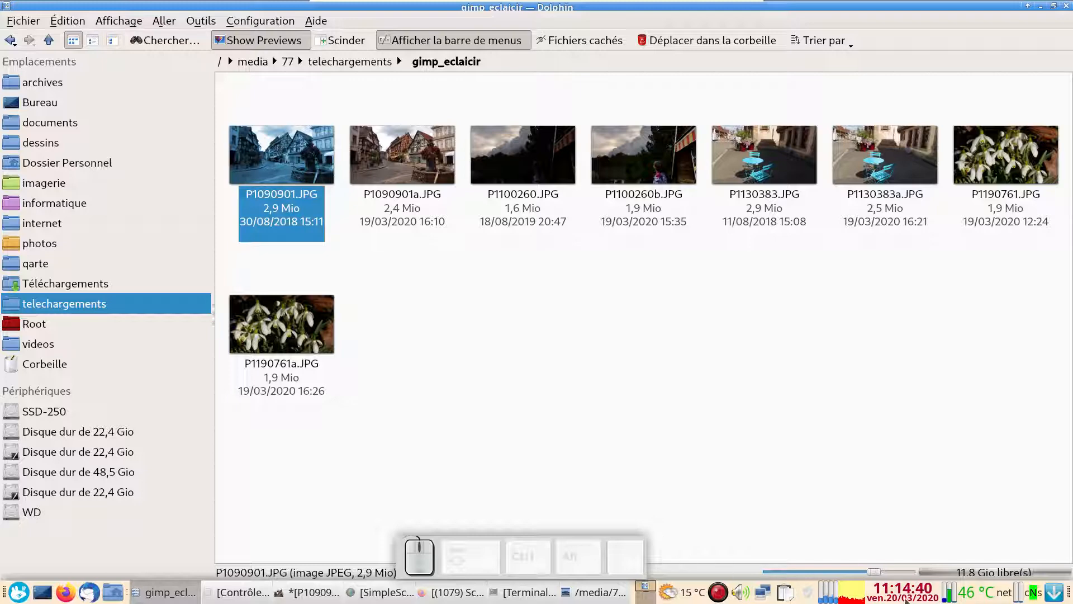
right_click(719, 592)
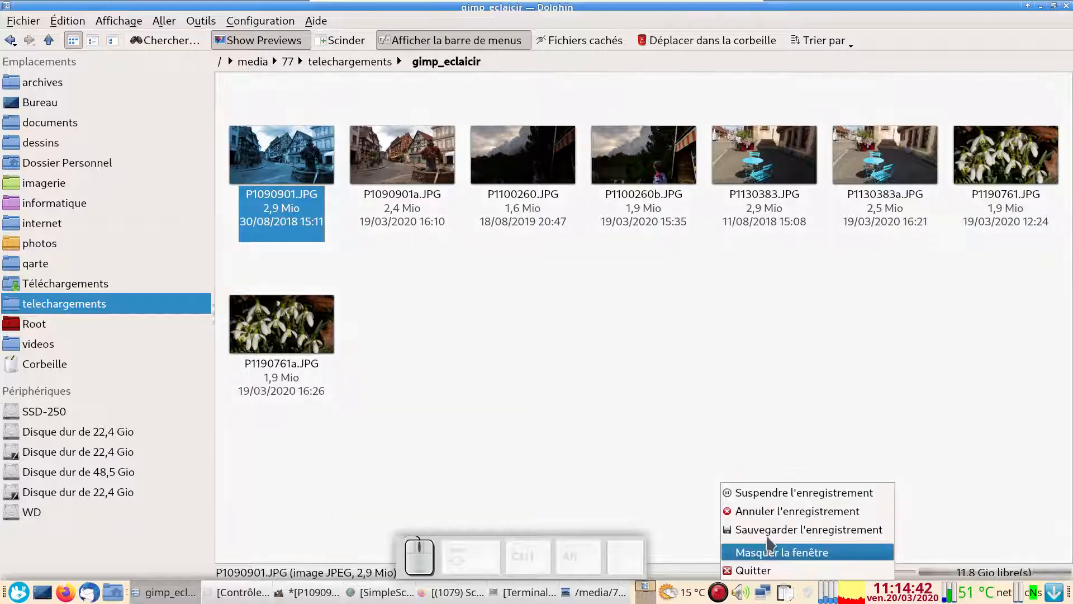